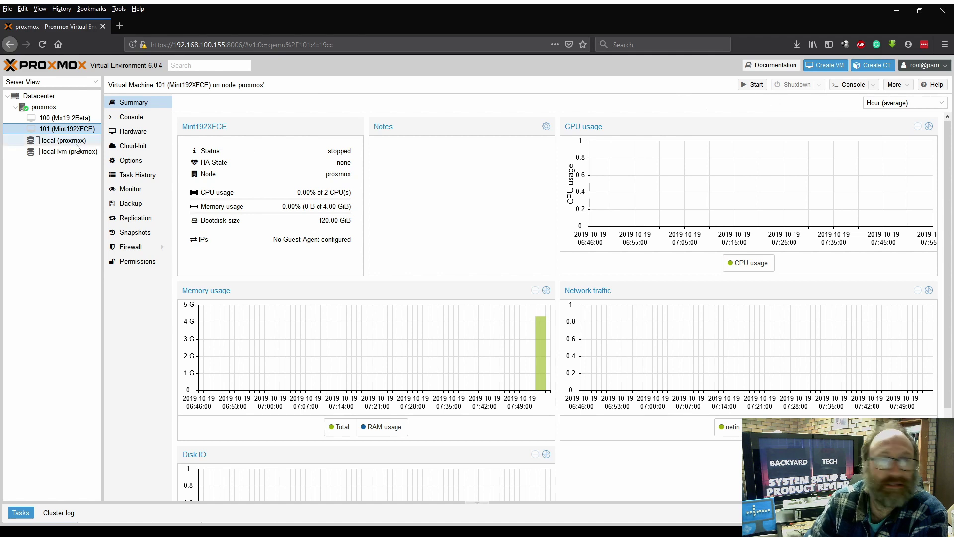
- Start VM 101 from its console and show the noVNC view full screen
click(131, 117)
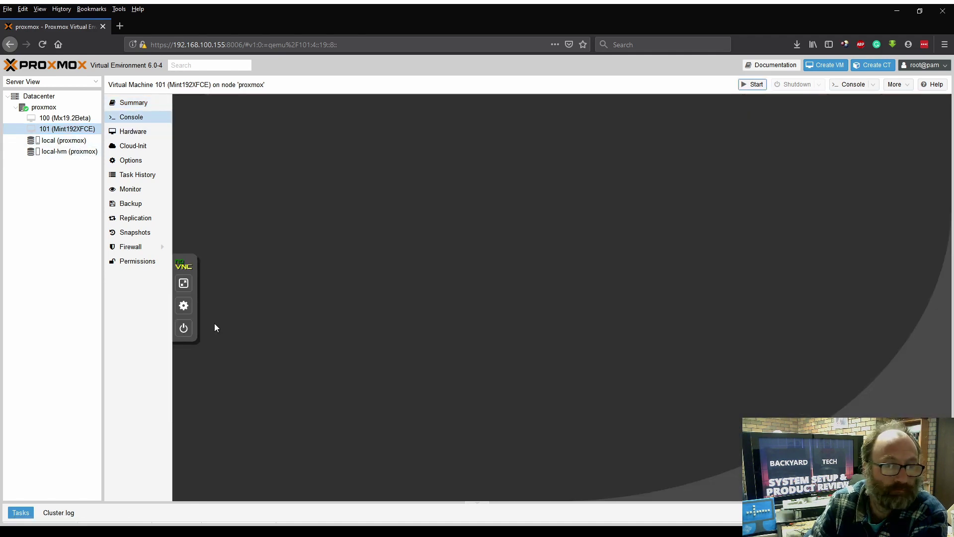
click(183, 328)
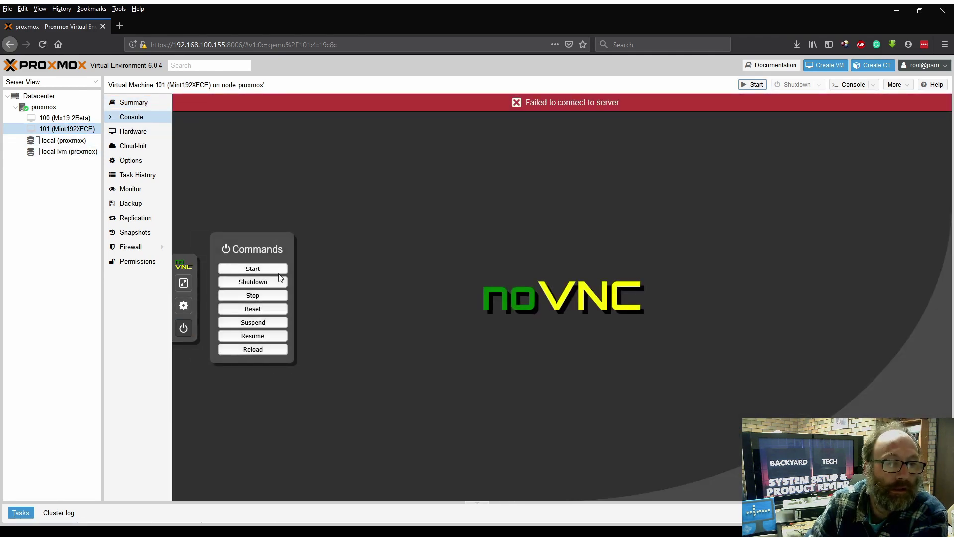
click(269, 269)
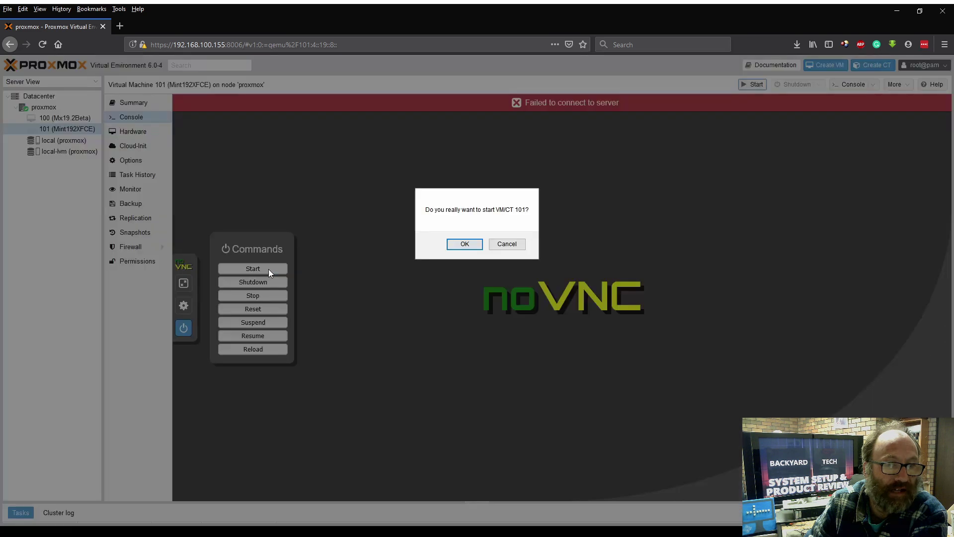
click(469, 245)
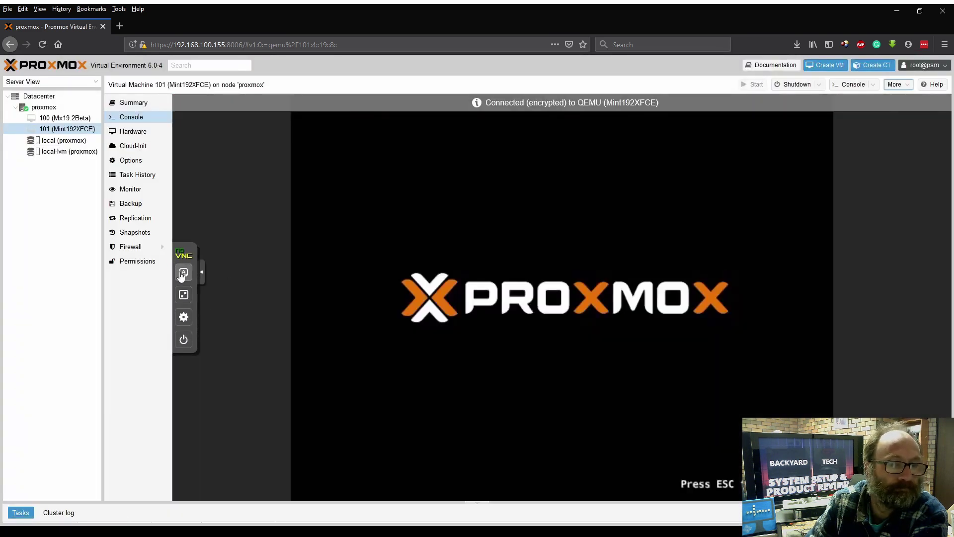
click(183, 294)
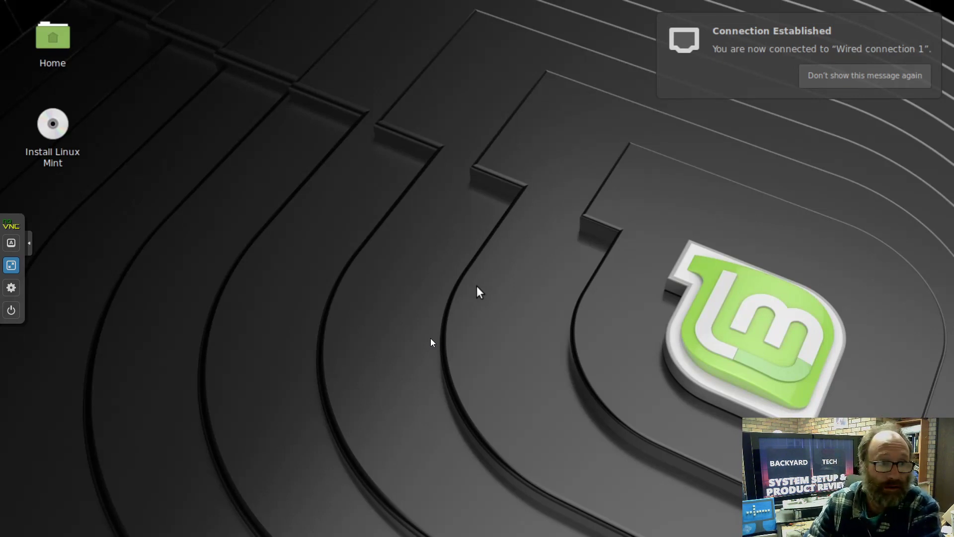
- Keep English, pick the English (Australian) keyboard layout, and enable third-party software
mouse_move(54, 137)
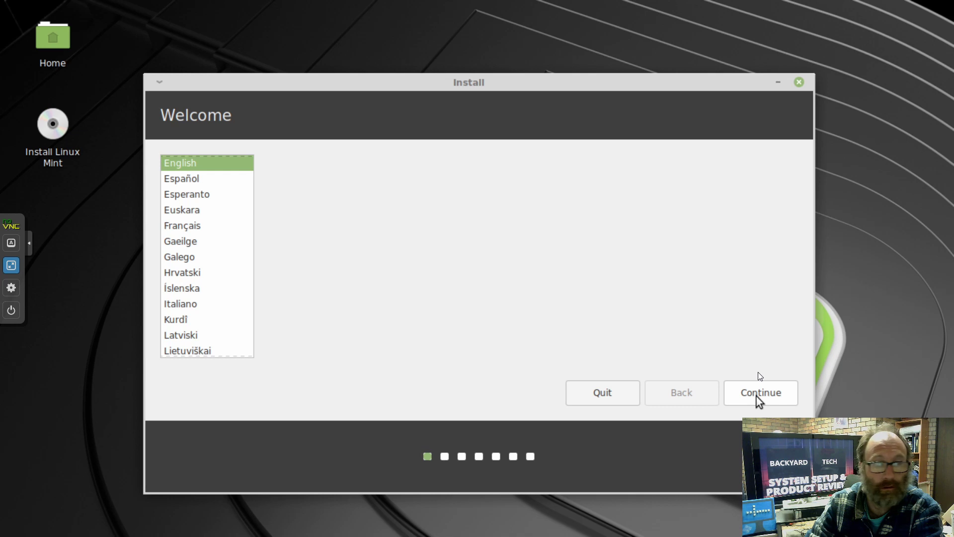
click(756, 395)
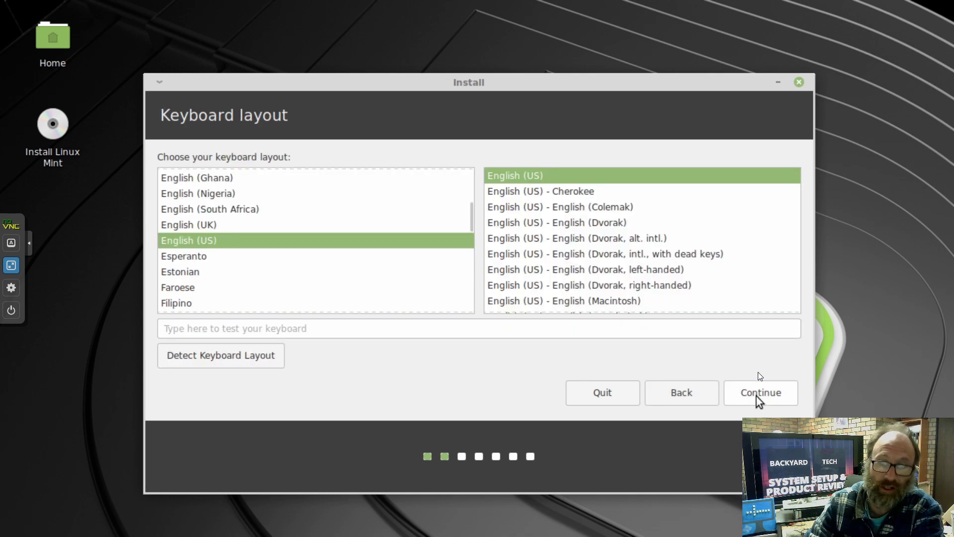
scroll(279, 218, up, 3)
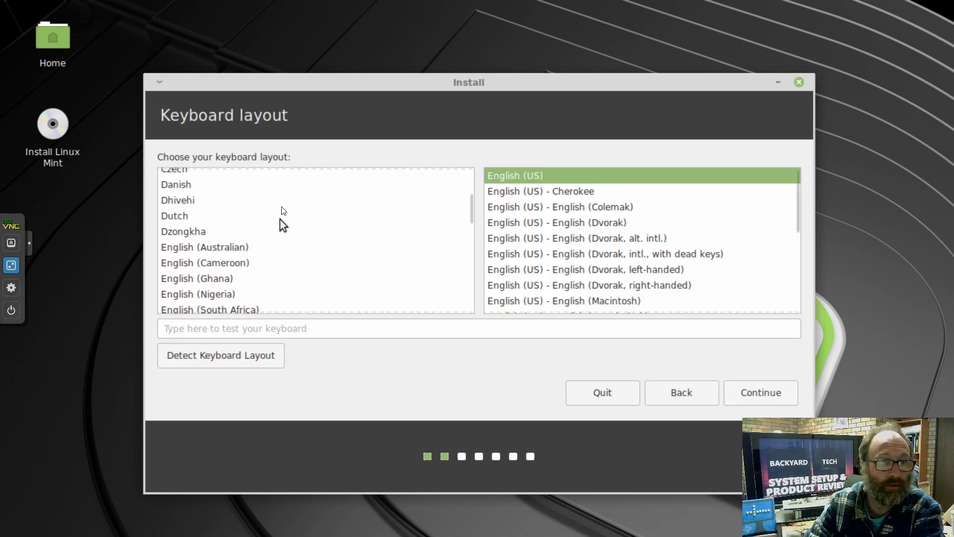
click(242, 259)
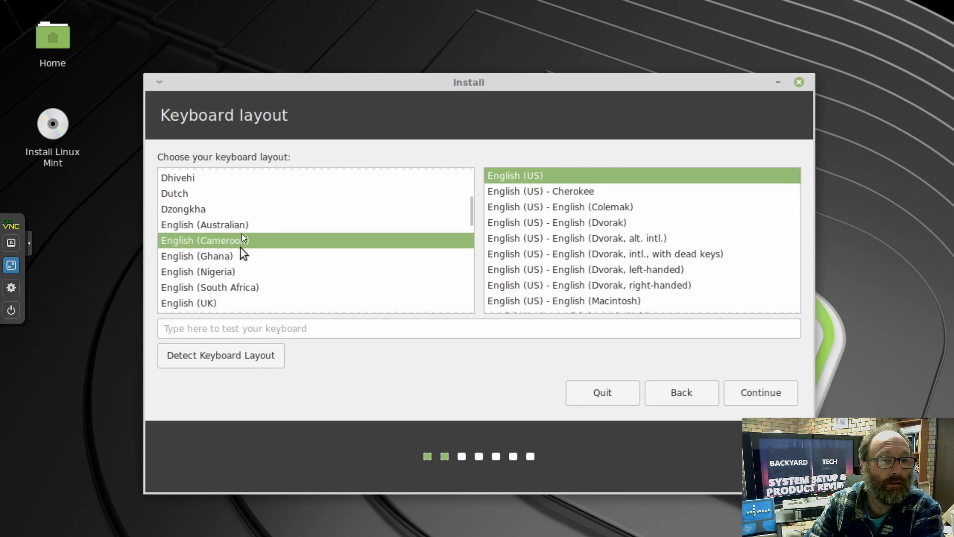
click(242, 224)
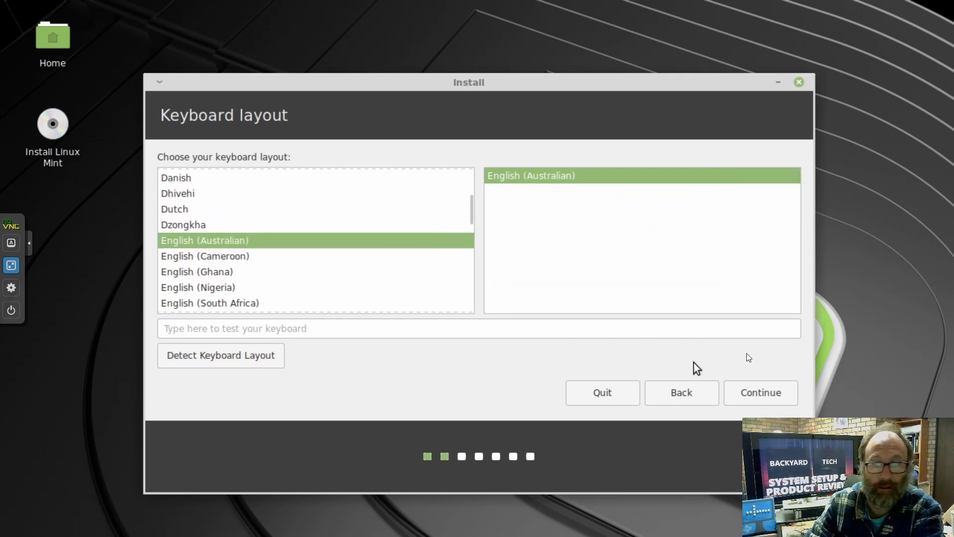
click(773, 399)
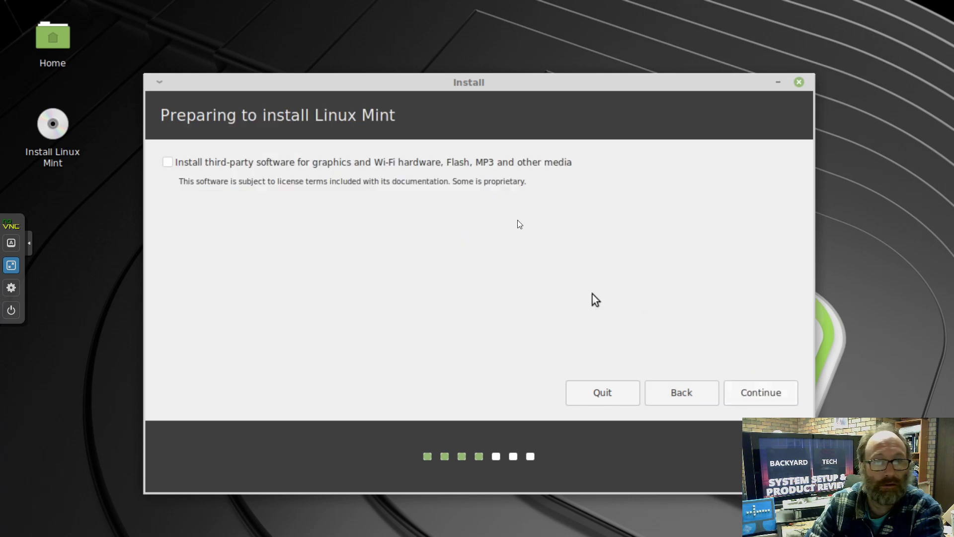
click(171, 162)
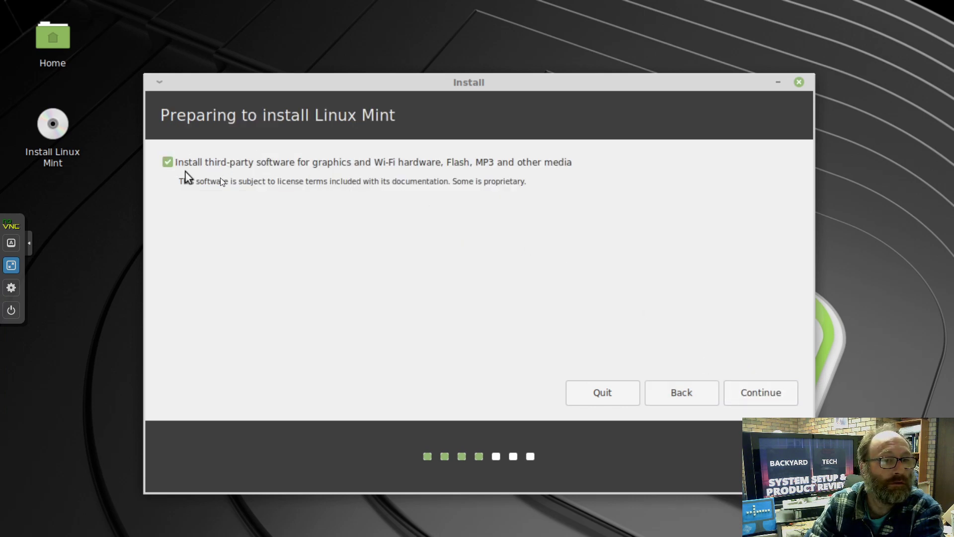
click(753, 398)
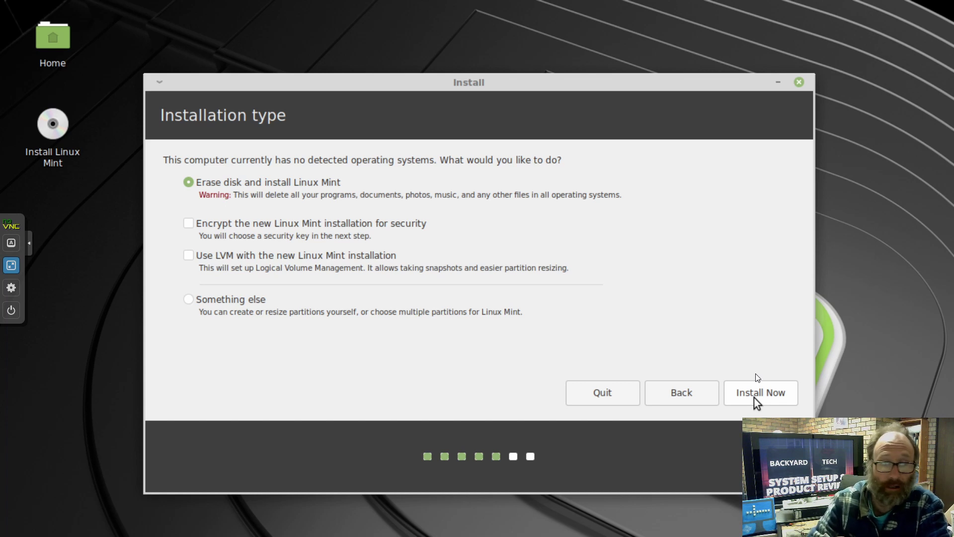
- Install with the whole disk erased, confirm writing the changes, and keep Melbourne as location
click(756, 397)
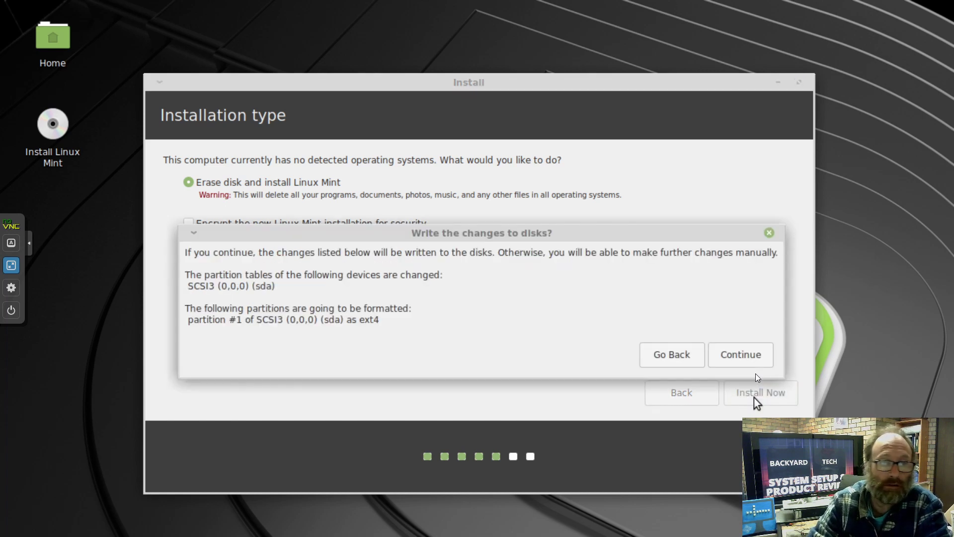
click(744, 361)
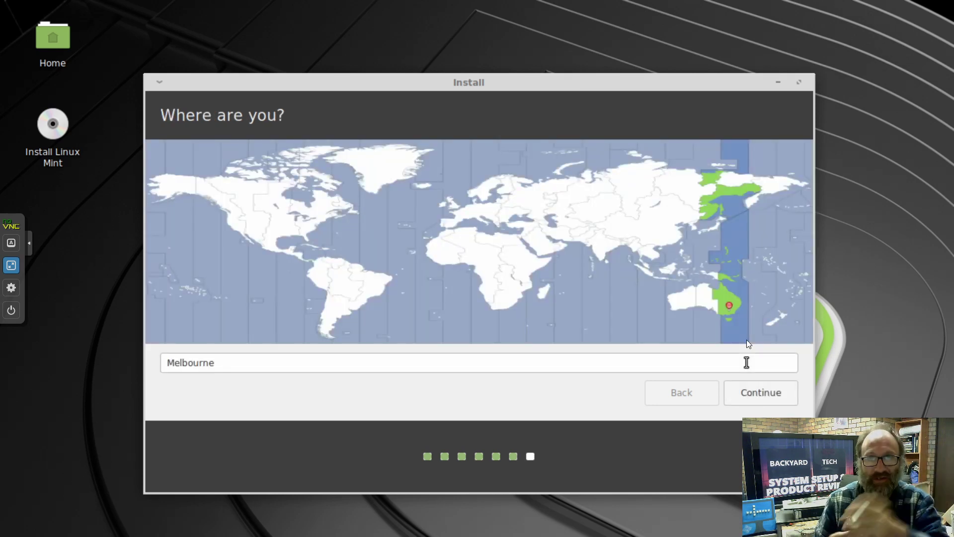
click(746, 391)
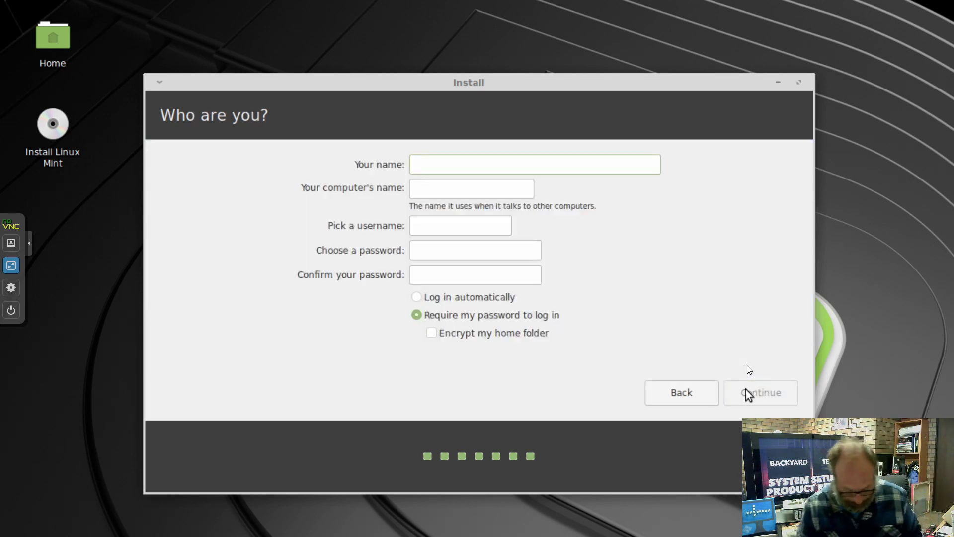
- Enter the user's name and set the computer name to mint192xfce-vm
text(Bakc)
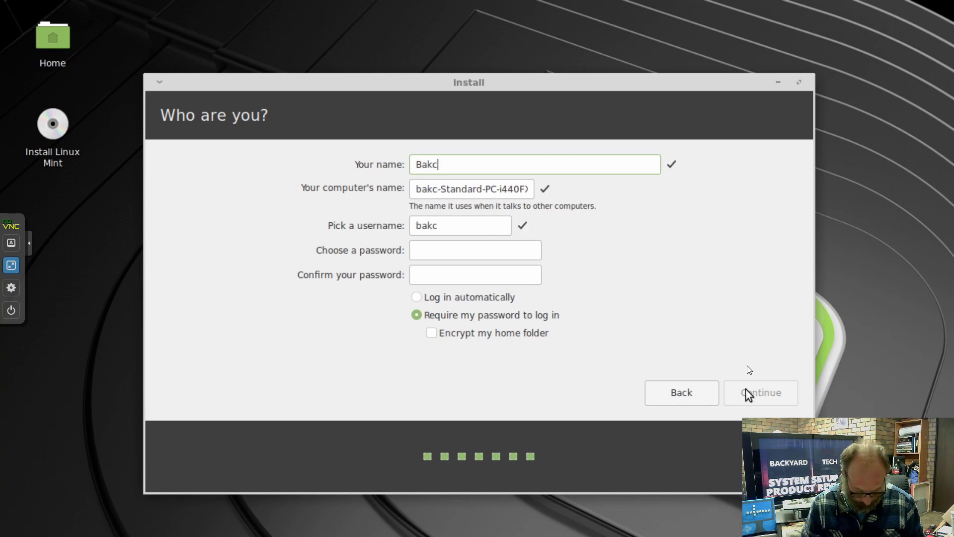
text(yard)
key(Tab)
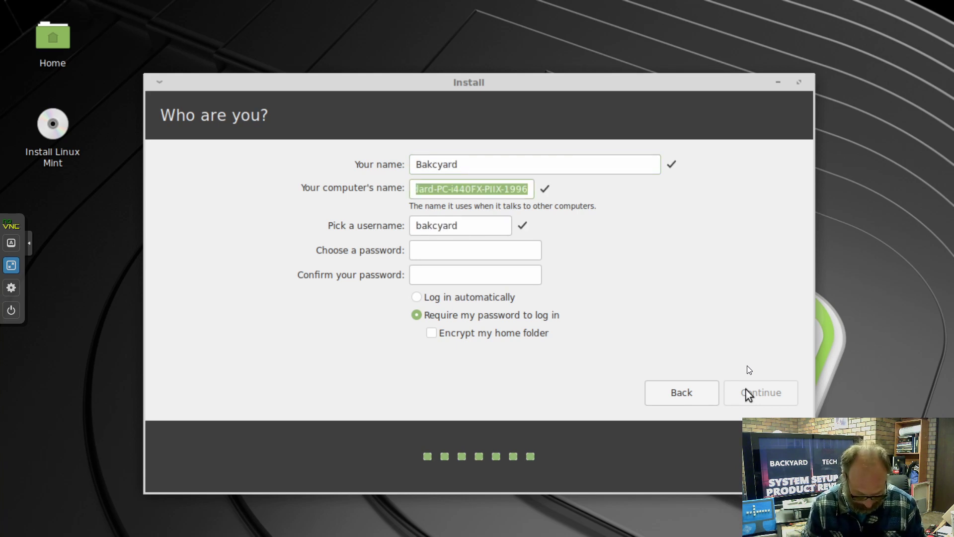
text(mint)
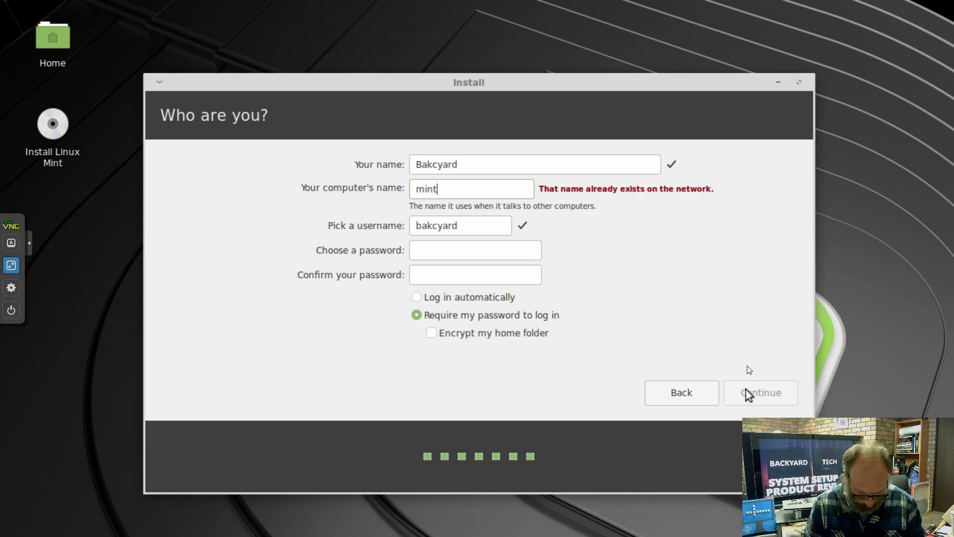
text(192xfce-vm)
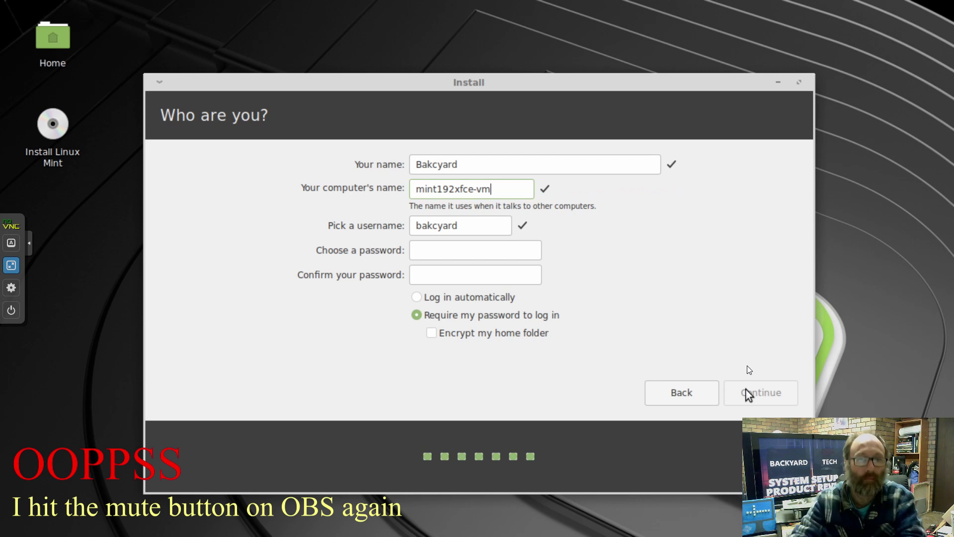
- Enter the account password and a matching confirmation, correcting the mistyped confirmation
click(492, 249)
text(******)
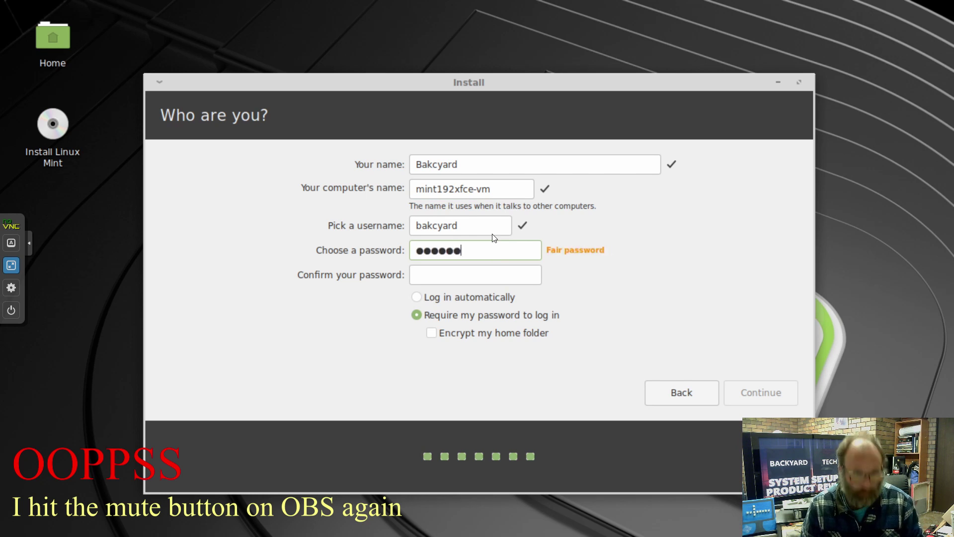
key(Tab)
text(*******)
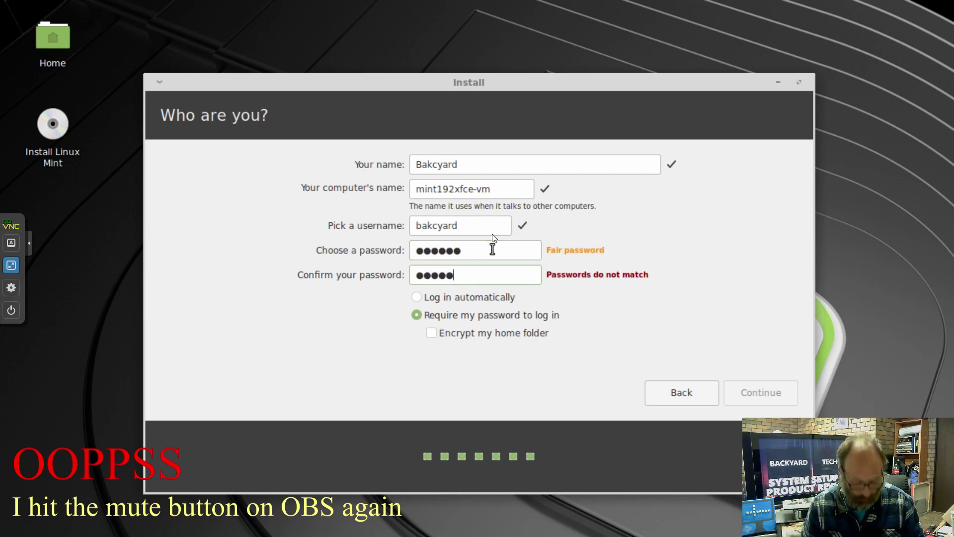
key(BackSpace)
key(BackSpace)
key(BackSpace)
key(BackSpace)
key(BackSpace)
key(BackSpace)
key(BackSpace)
text(******)
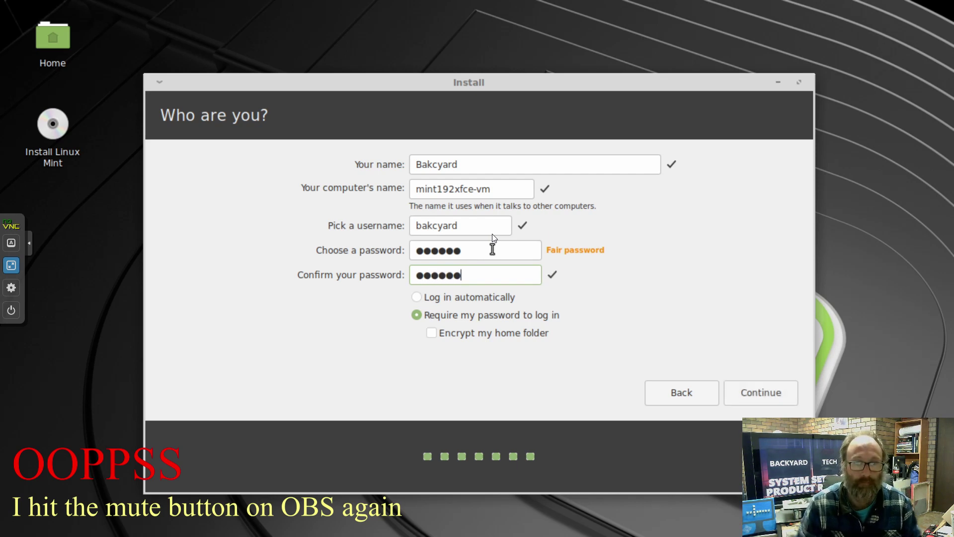
- Accept the account details to begin installing and expand the detailed installation log
click(765, 404)
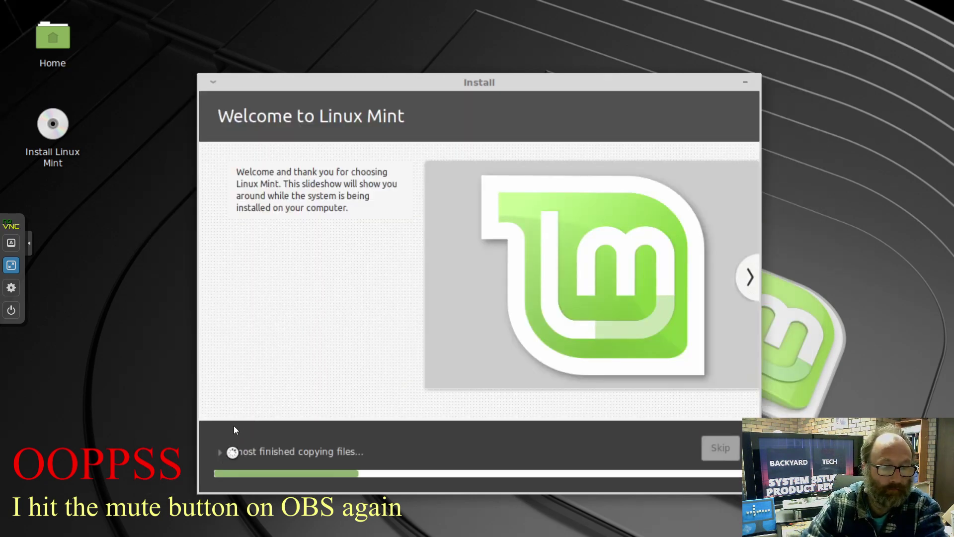
click(231, 433)
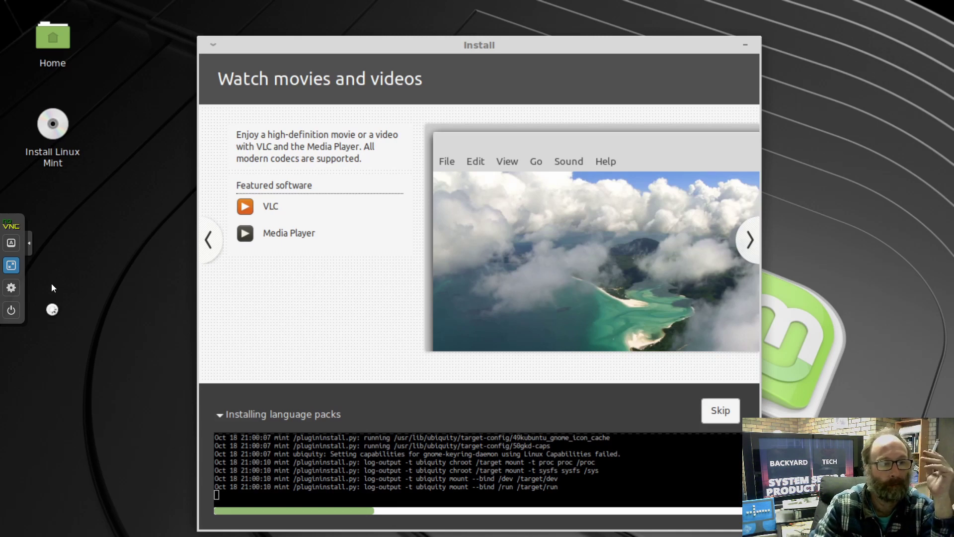
- Hide the noVNC sidebar while the installation completes and the VM restarts
click(29, 244)
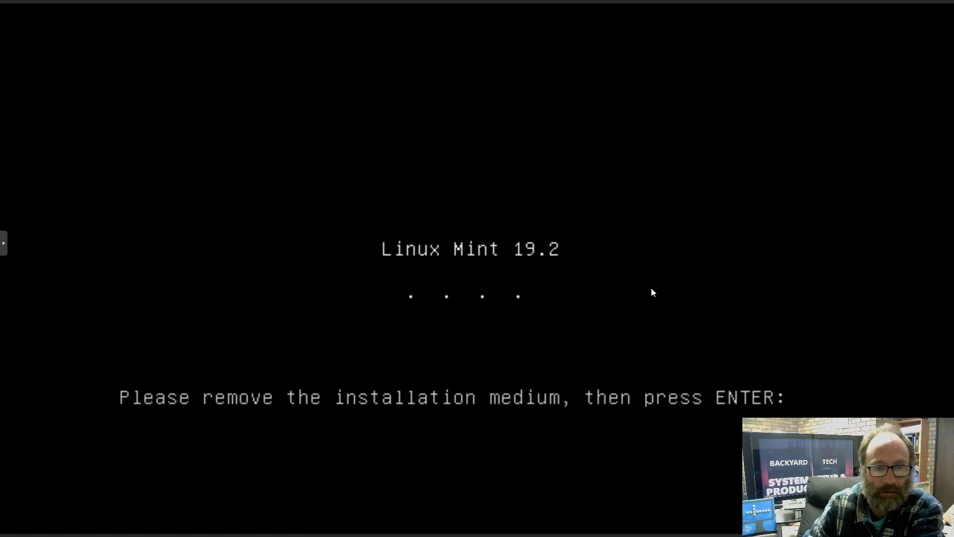
- Confirm the remove-installation-medium prompt so the VM reboots into the installed system
key(Return)
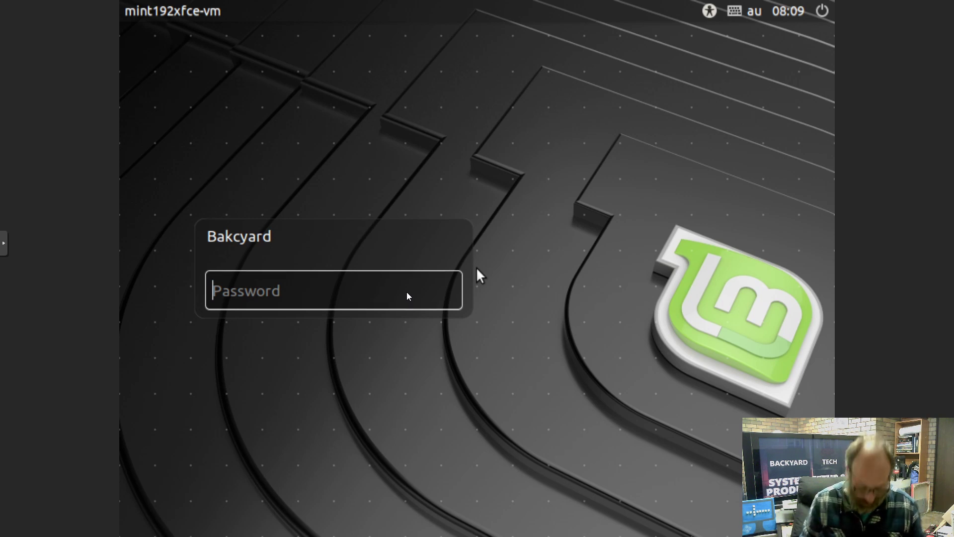
- Enter the account password at the login screen to start the XFCE session
text(******)
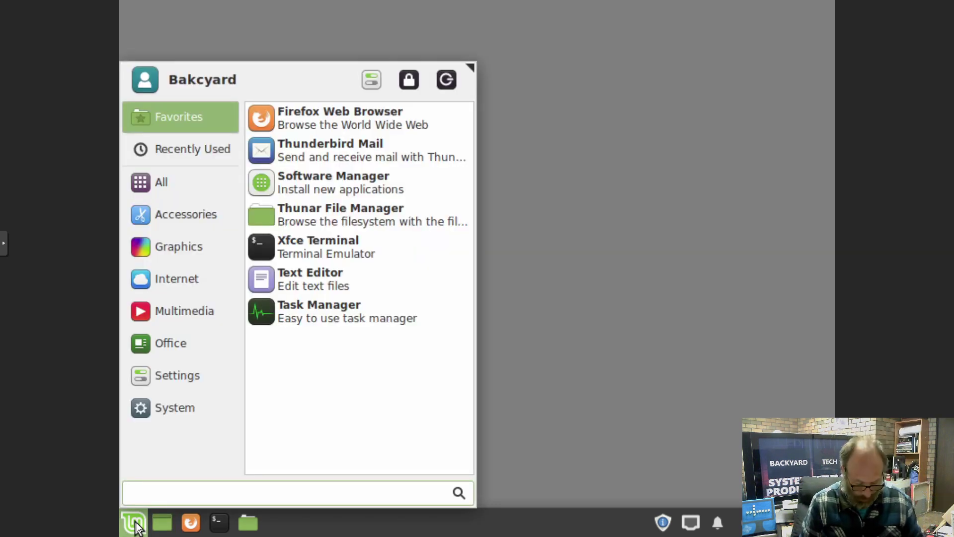
- Open Display settings via a 'dis' search and close the Welcome window
text(dis)
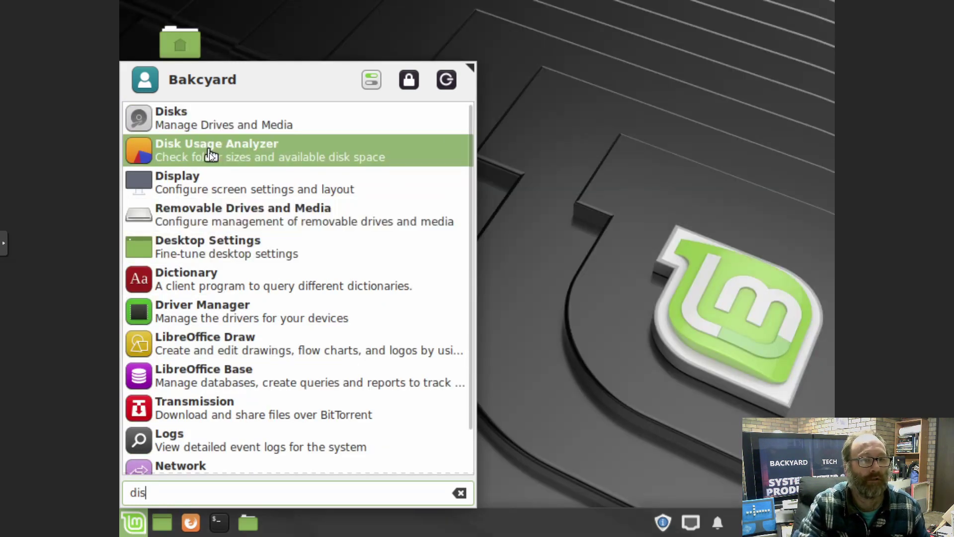
click(206, 182)
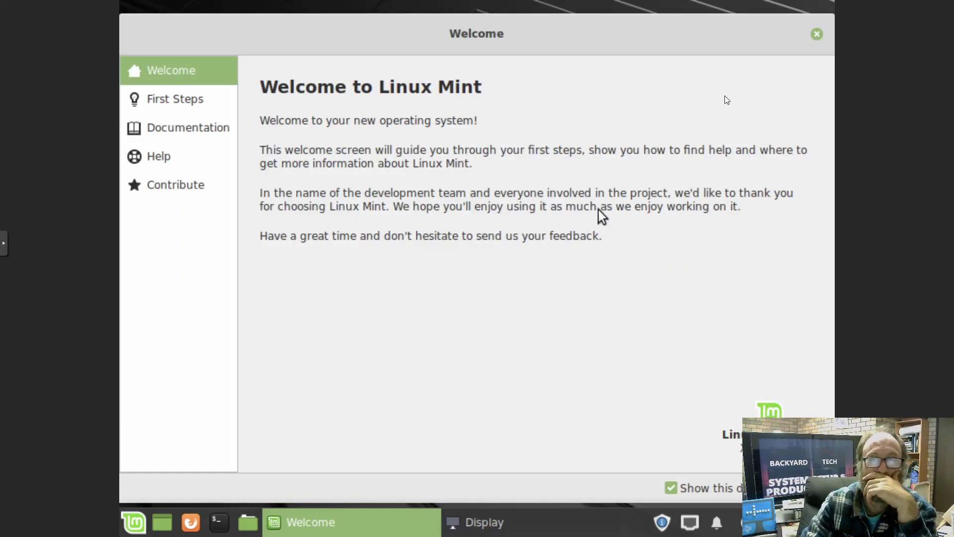
click(817, 34)
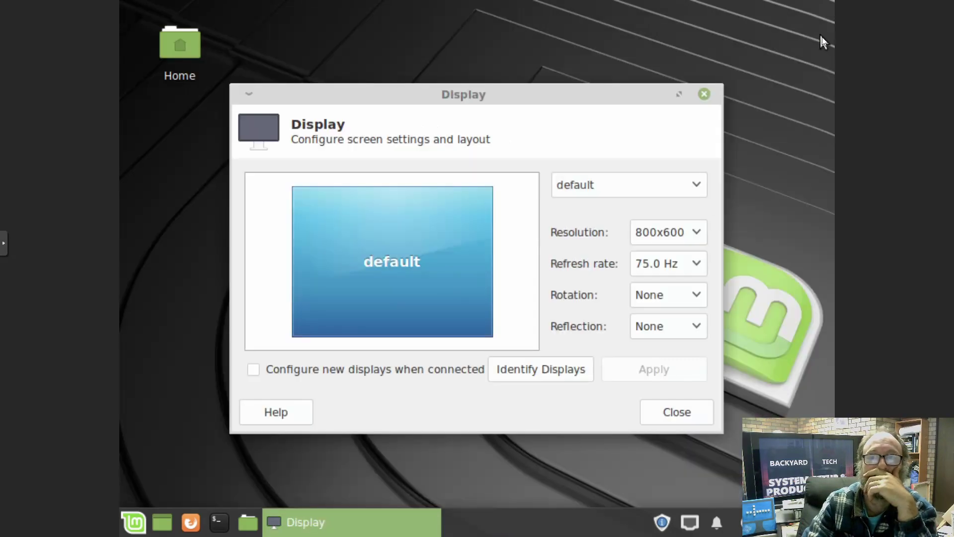
- Review resolution and refresh options, keeping 800x600 at 75.0 Hz, then close Display settings
click(672, 240)
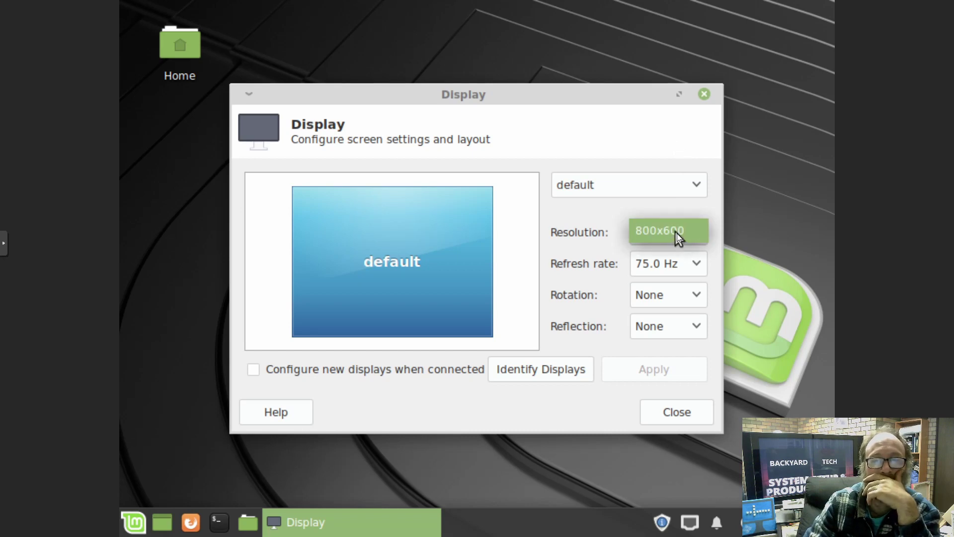
click(678, 264)
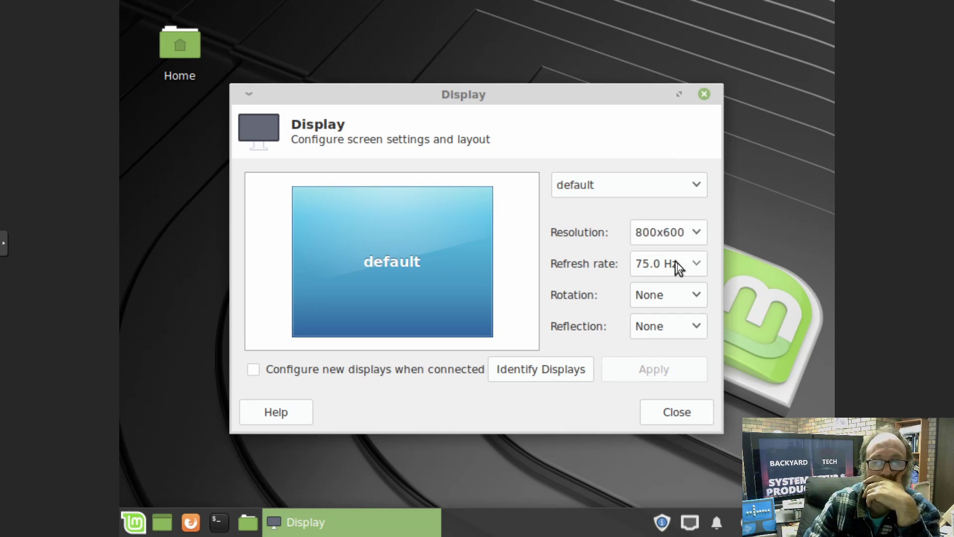
click(678, 263)
click(677, 263)
click(677, 234)
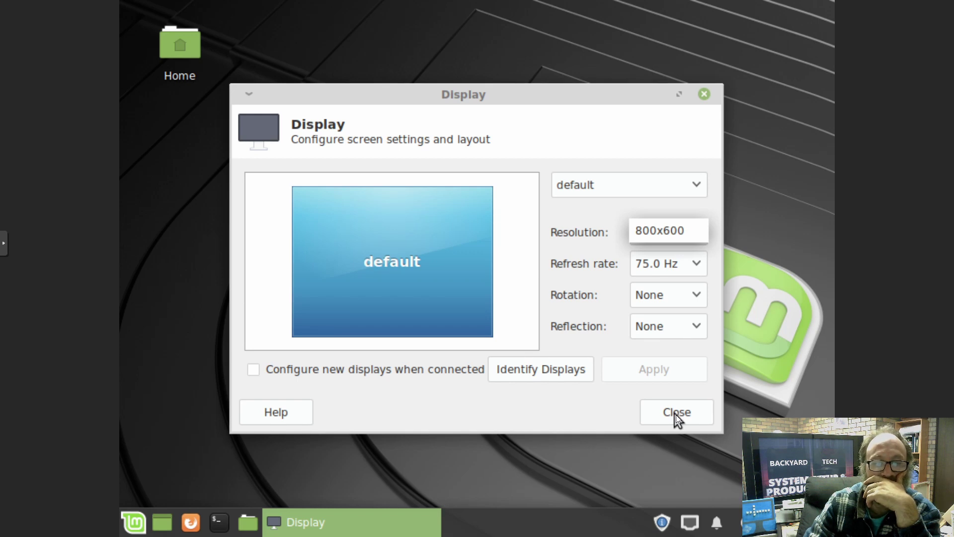
click(568, 367)
click(568, 368)
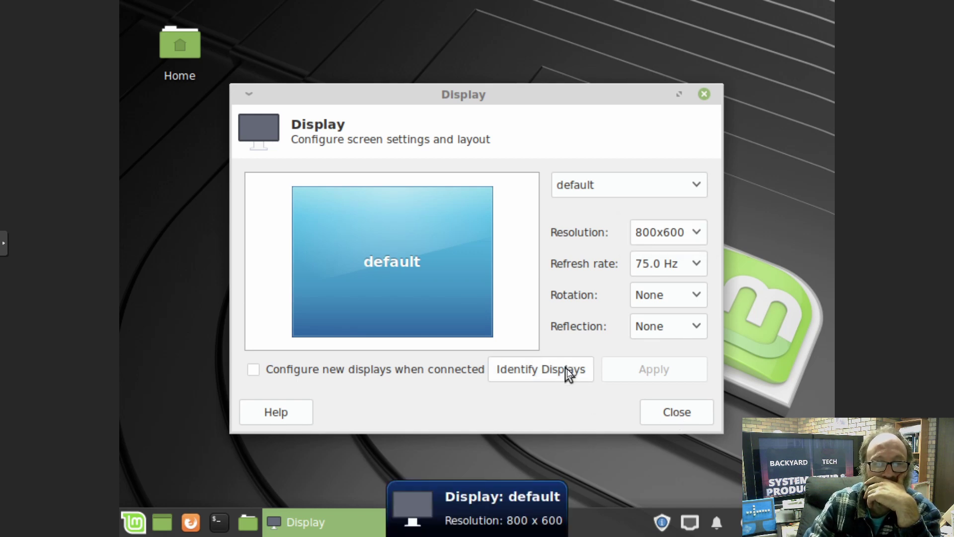
click(705, 230)
click(705, 230)
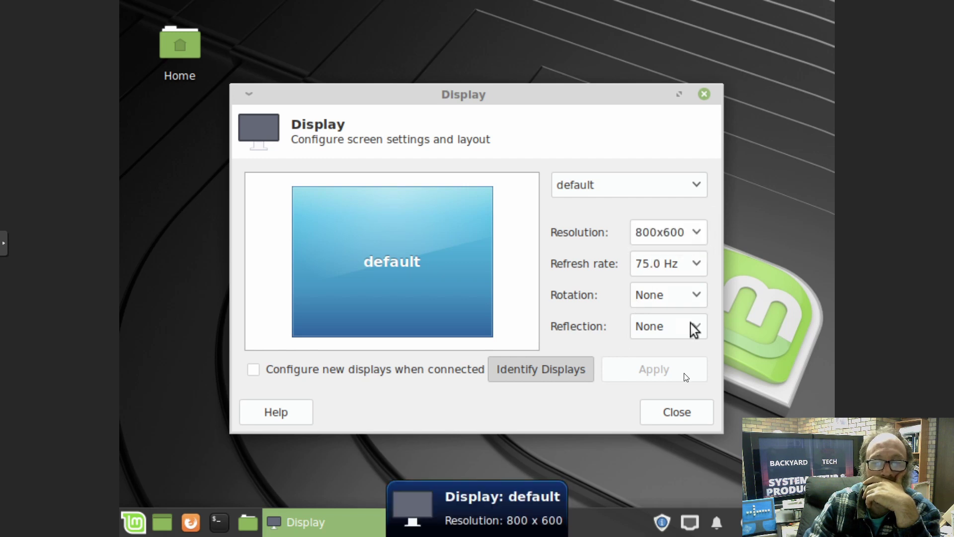
click(676, 407)
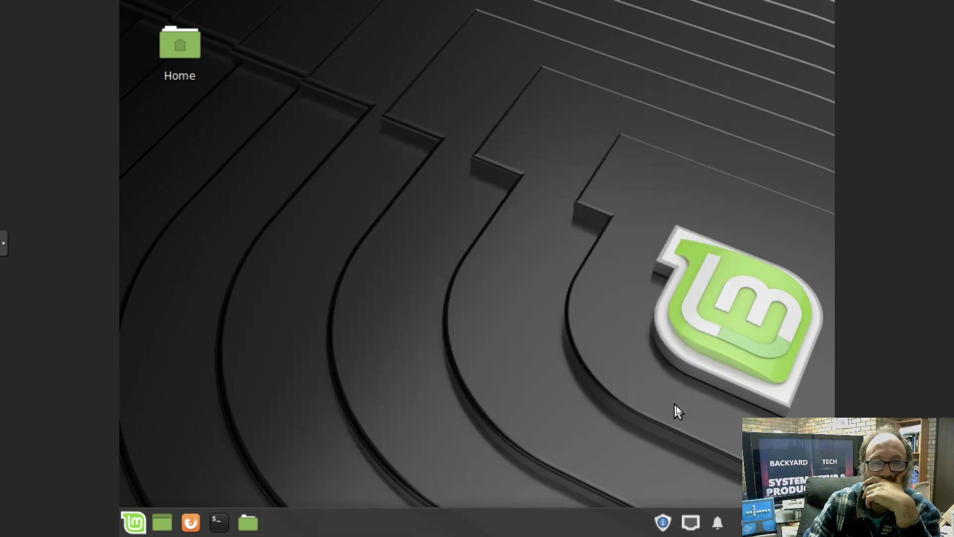
- Take the noVNC console out of full screen and close the Display dialog showing 1920x1080
click(4, 243)
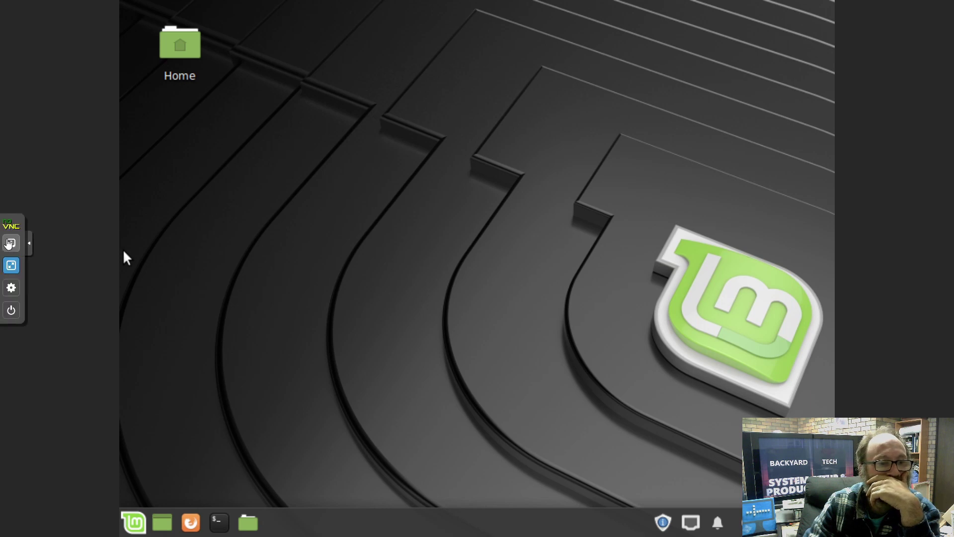
click(11, 265)
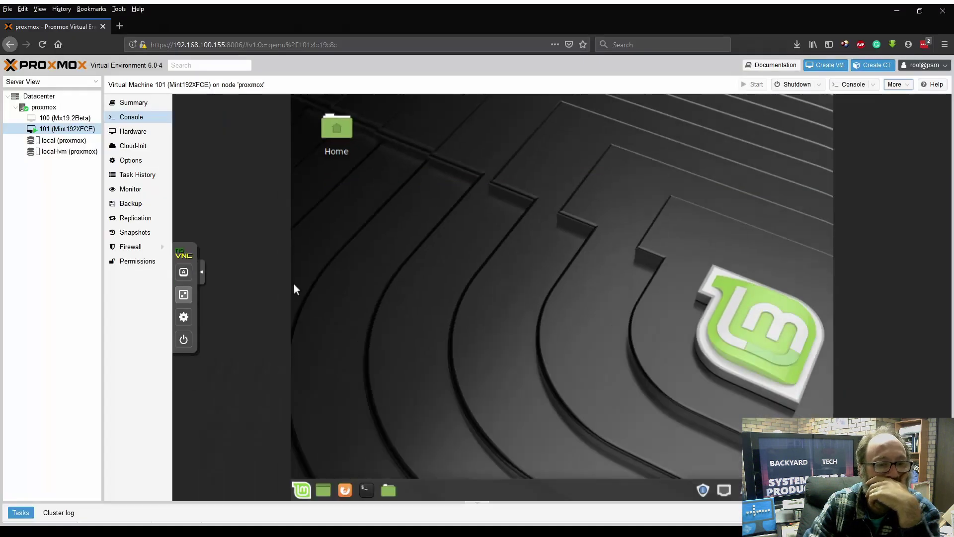
click(199, 285)
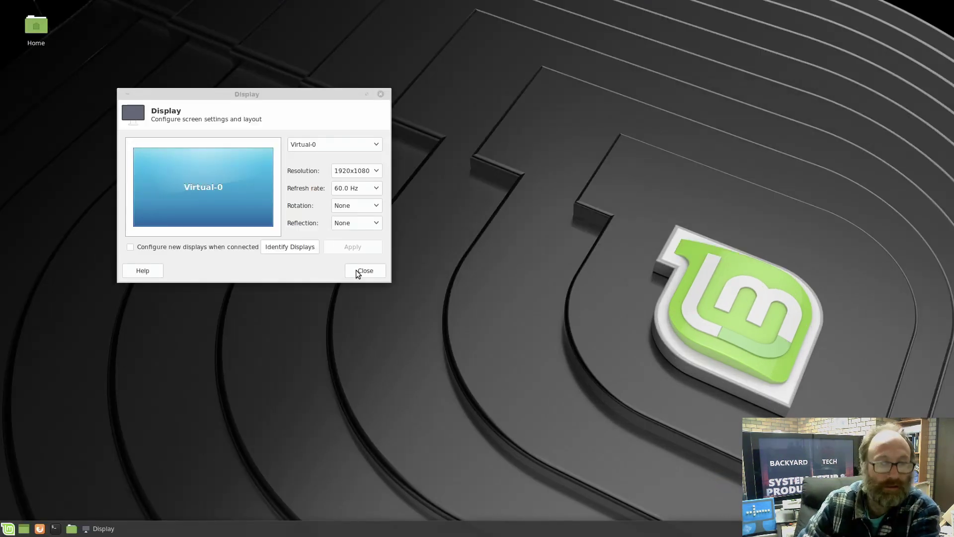
click(356, 269)
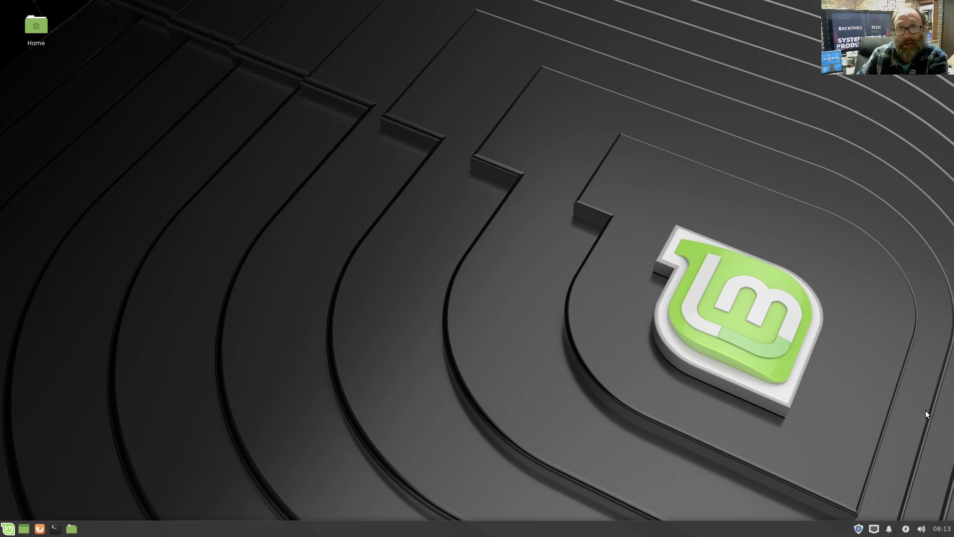
- Open Accessories > Logs from the application menu, then close the logs window
click(11, 525)
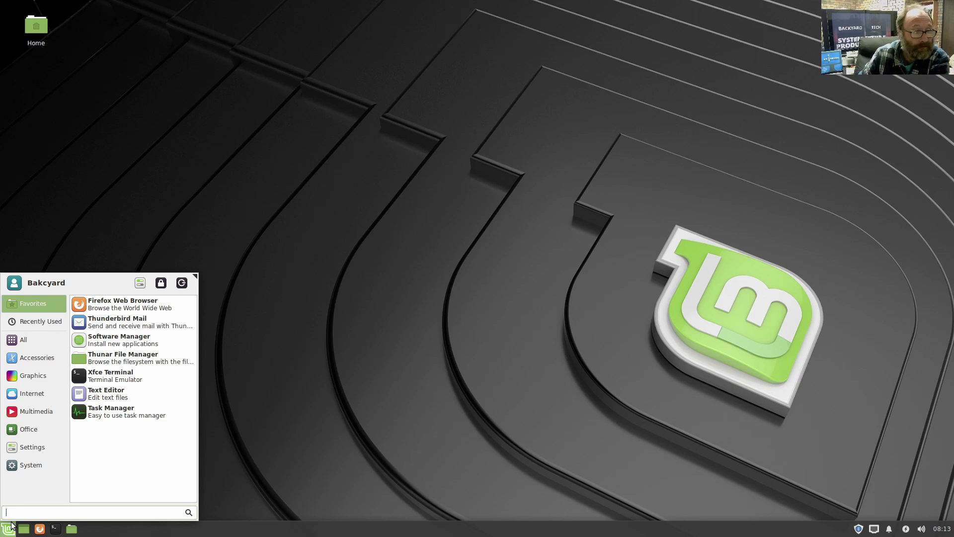
mouse_move(29, 354)
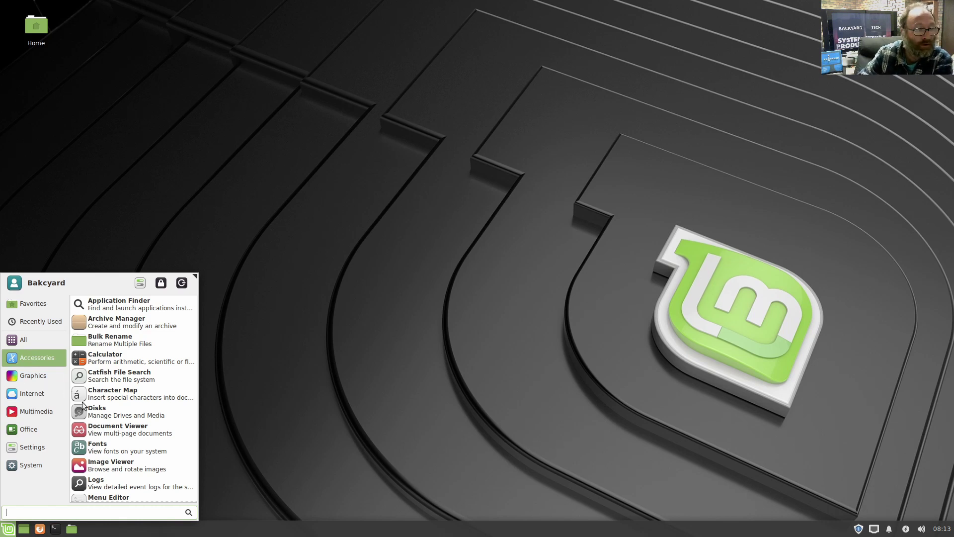
click(132, 483)
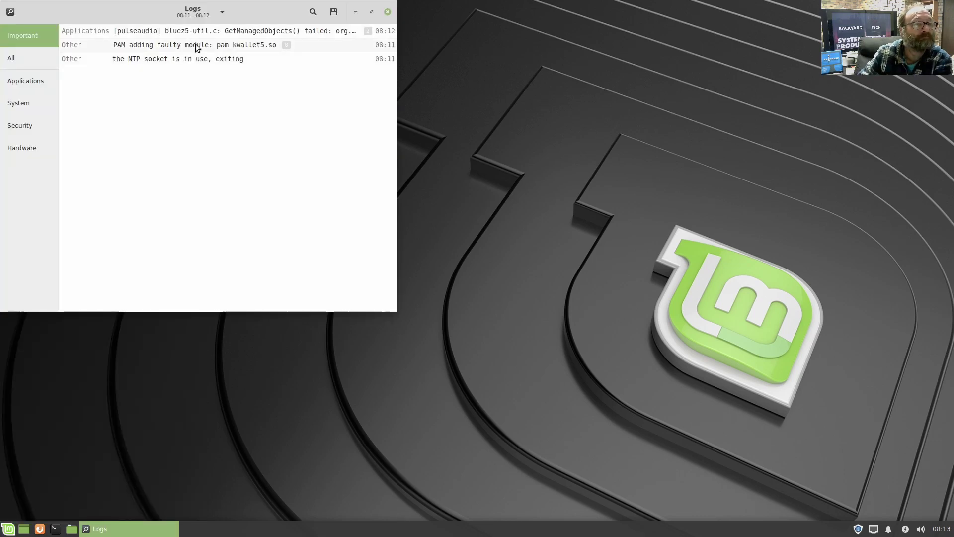
click(388, 11)
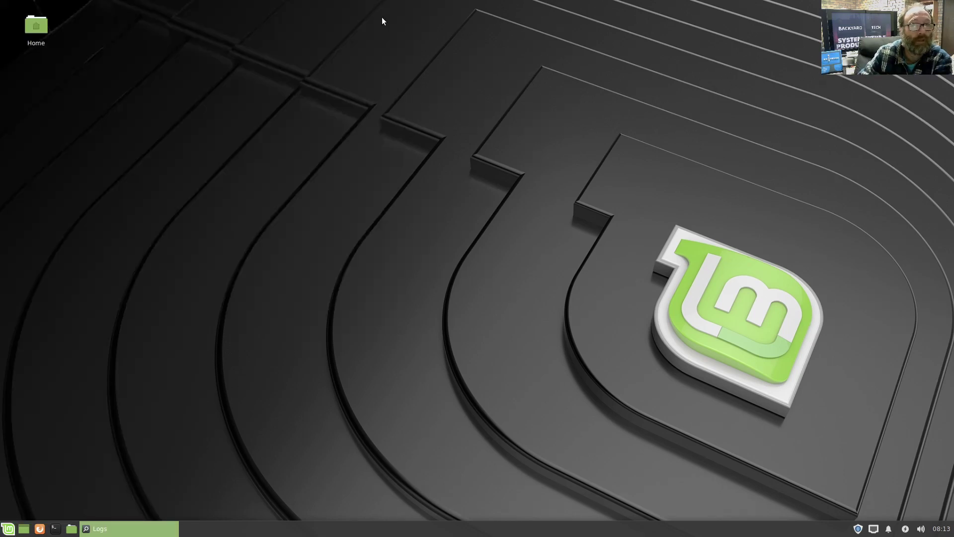
- Reopen the application menu and browse the categories down to the System tools list
click(8, 528)
click(30, 340)
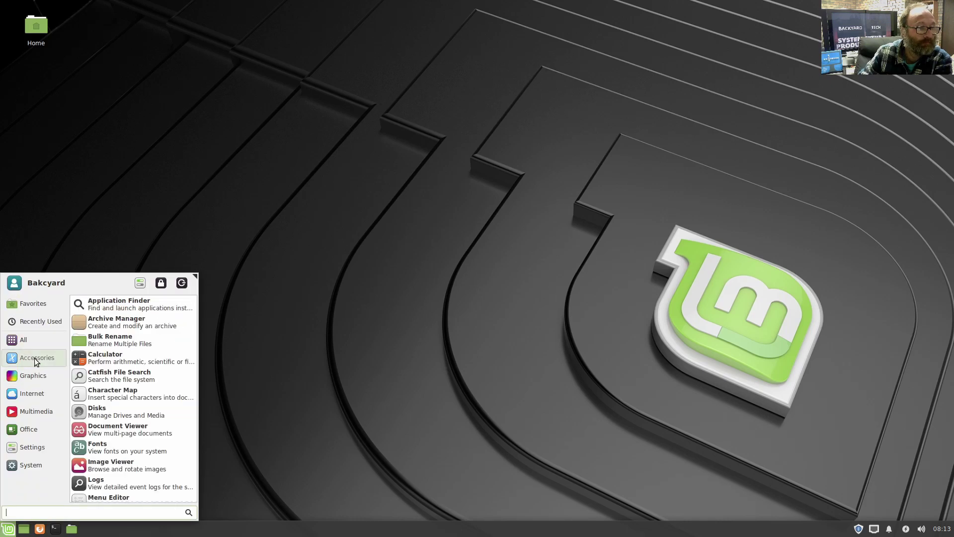
mouse_move(32, 373)
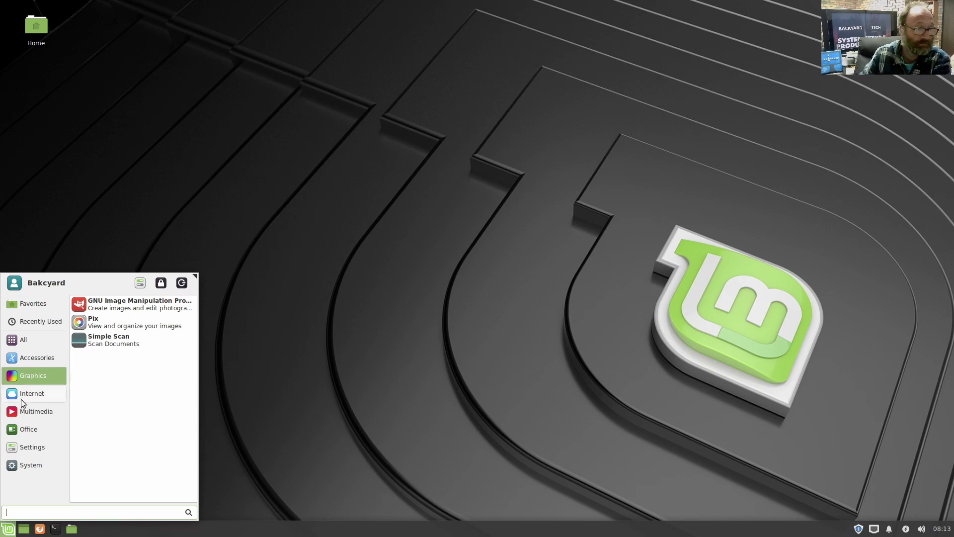
mouse_move(23, 398)
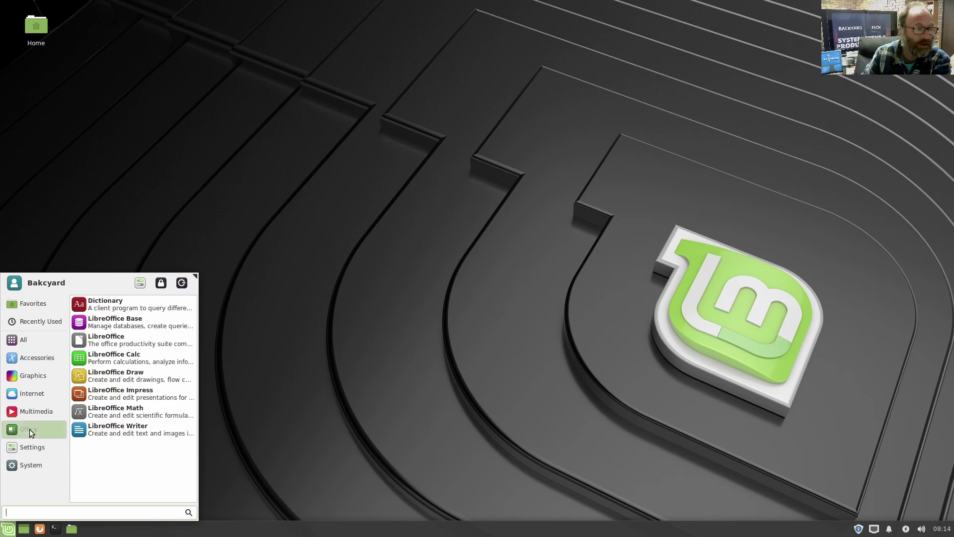
mouse_move(29, 446)
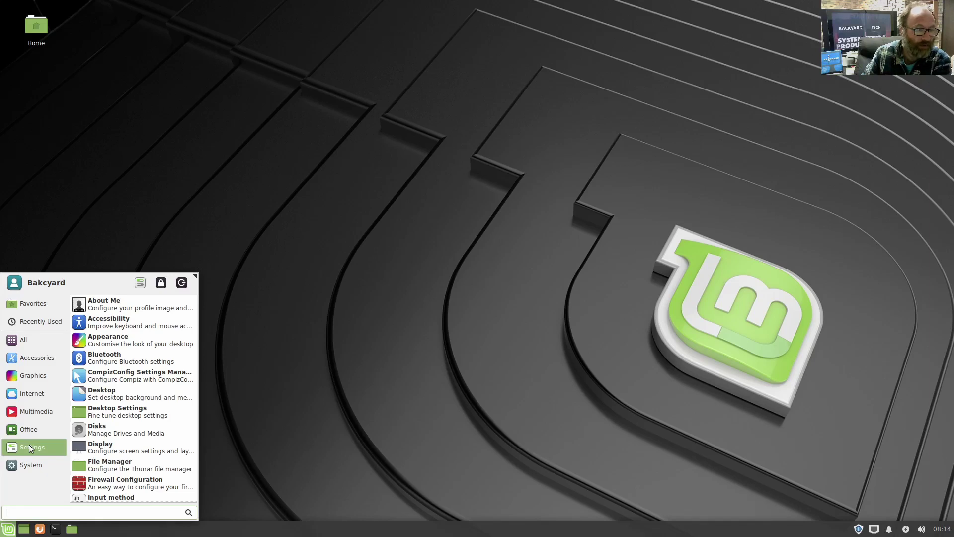
mouse_move(26, 466)
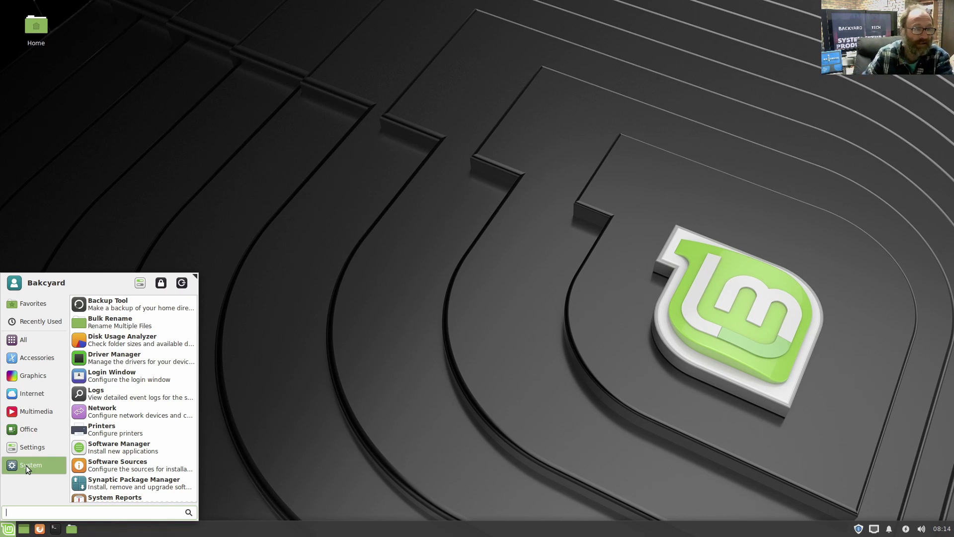
- In a new terminal, install htop with sudo apt install htop and the administrator password
click(271, 473)
click(55, 529)
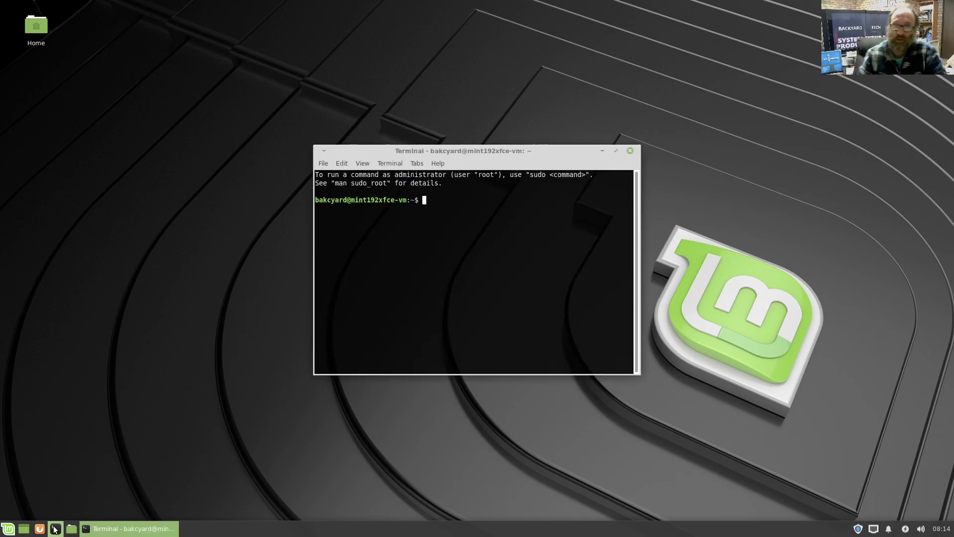
text(sudo apt inst)
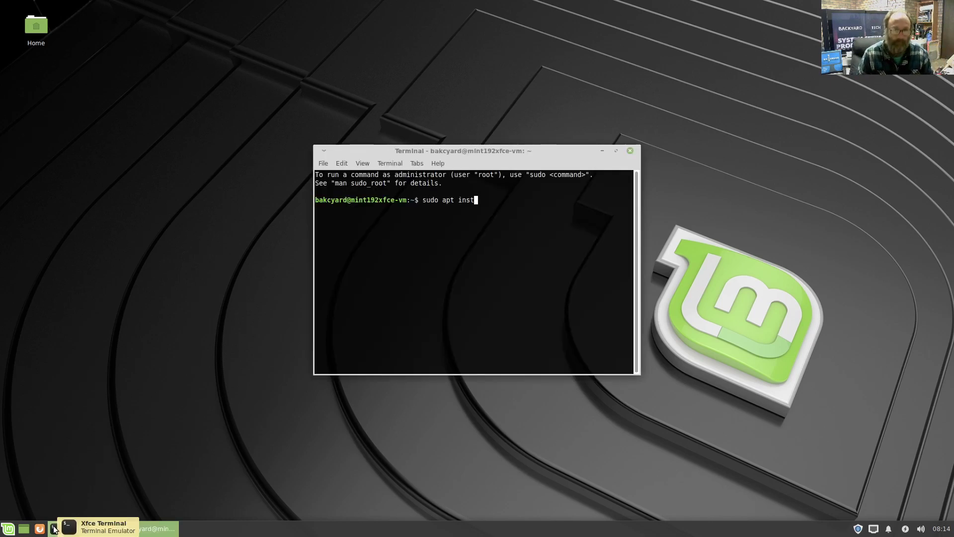
text(all htop)
key(Return)
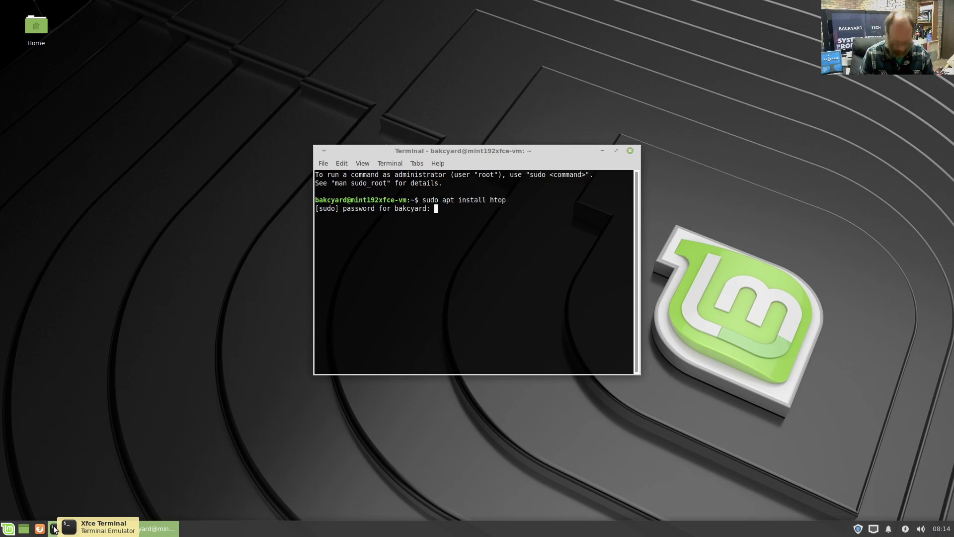
text(****)
key(Return)
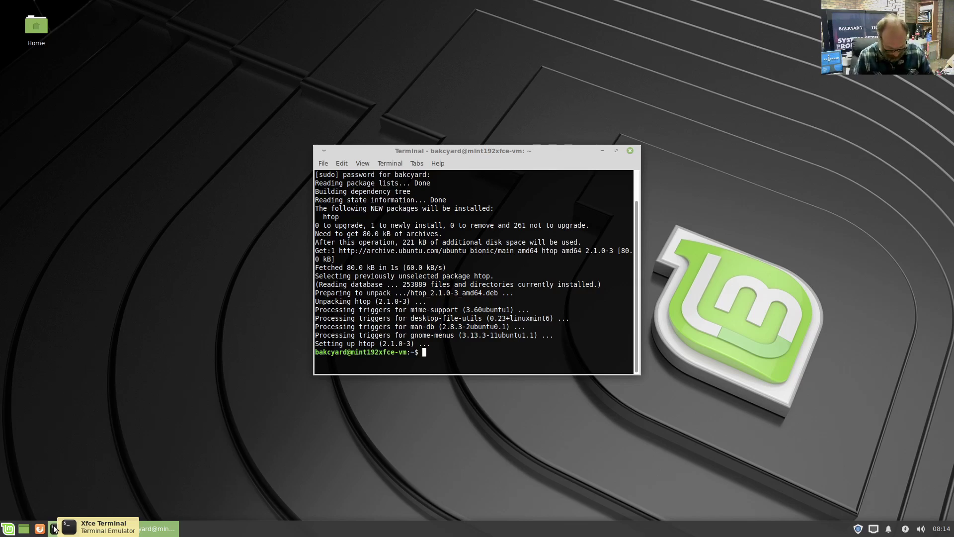
- Clear the terminal screen and start the htop process monitor
text(clear)
key(Return)
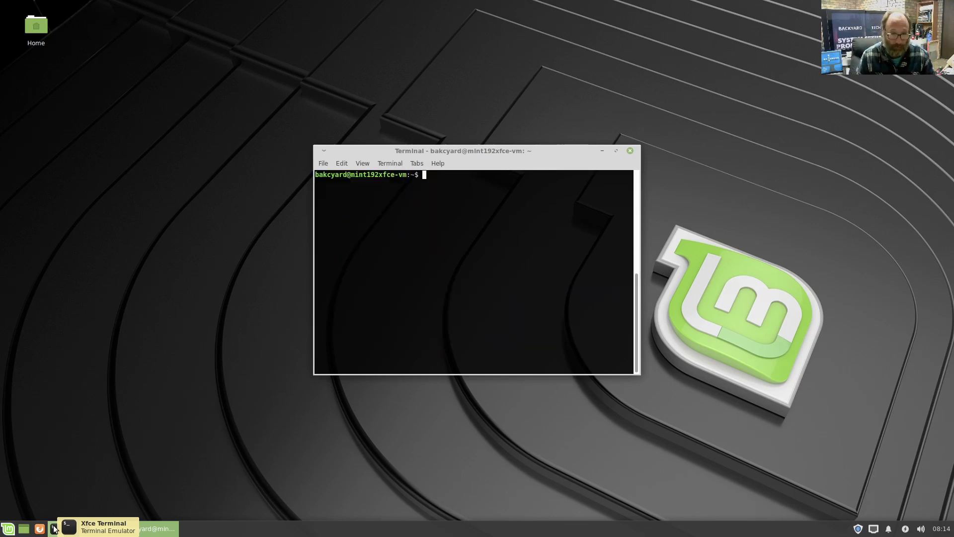
text(htop)
key(Return)
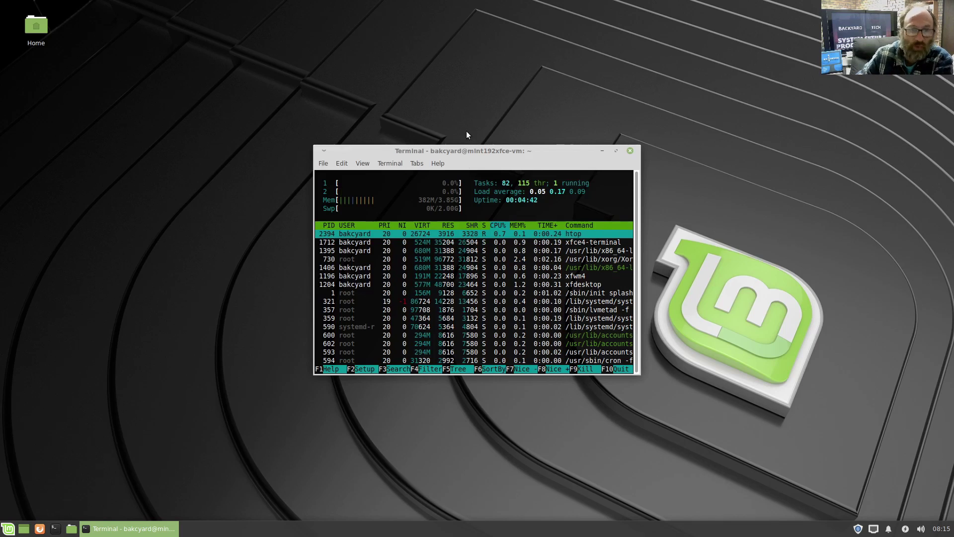
- Close the terminal window while htop is still running in it
click(630, 151)
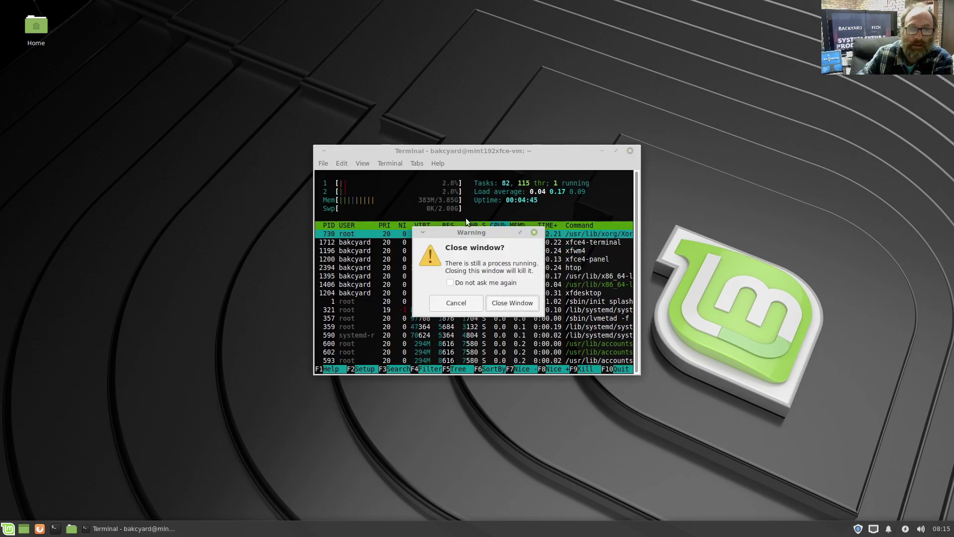
- Confirm closing the terminal, then launch Settings Manager from the Whisker menu's Settings category
click(499, 305)
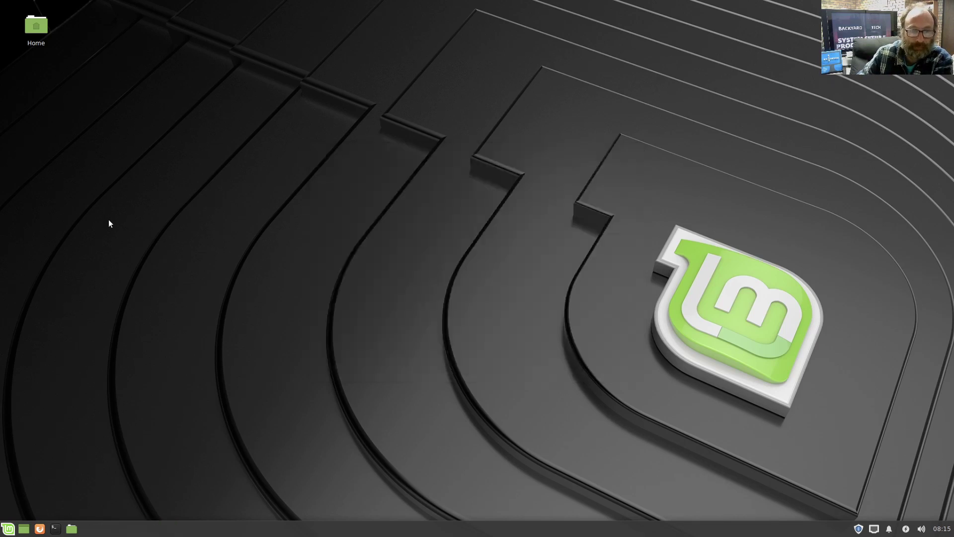
click(8, 528)
click(54, 432)
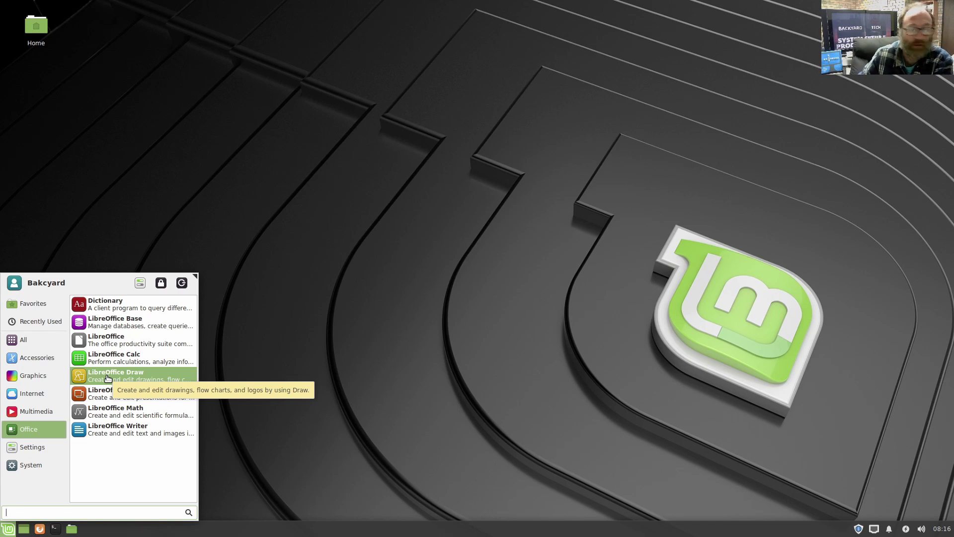
click(44, 442)
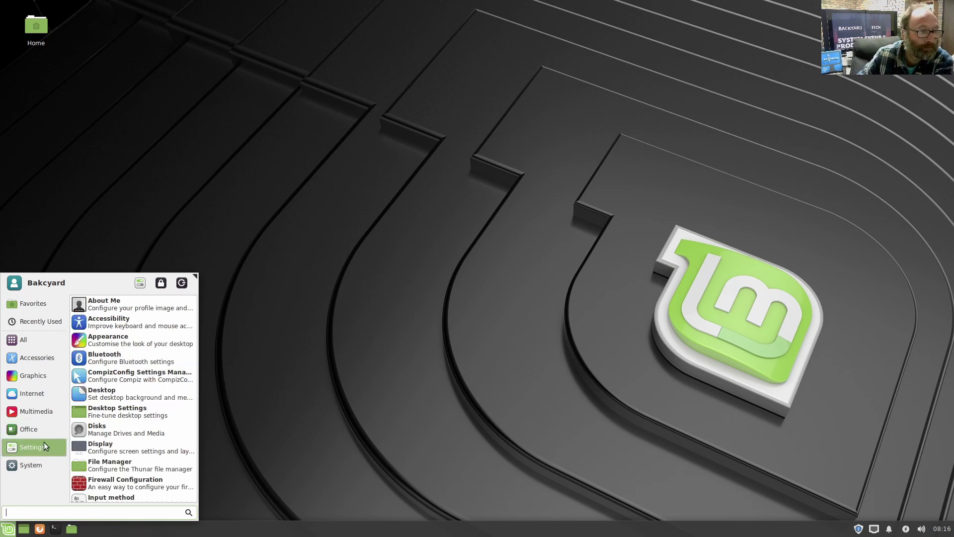
scroll(142, 369, down, 3)
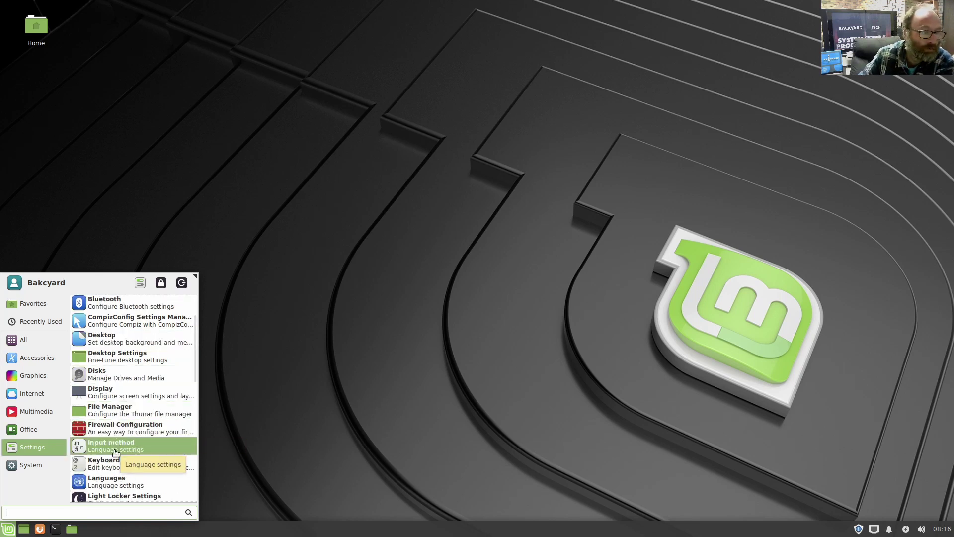
scroll(116, 452, down, 8)
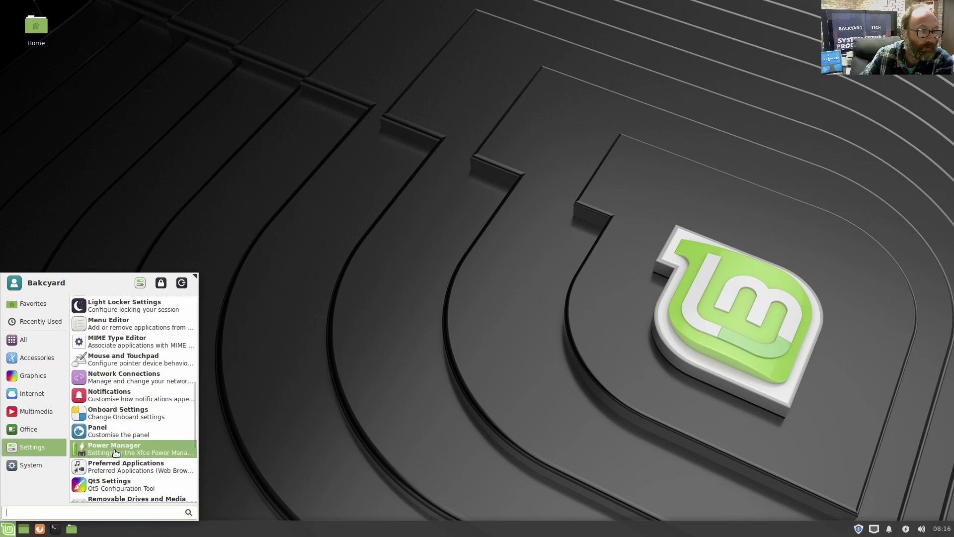
scroll(116, 453, down, 2)
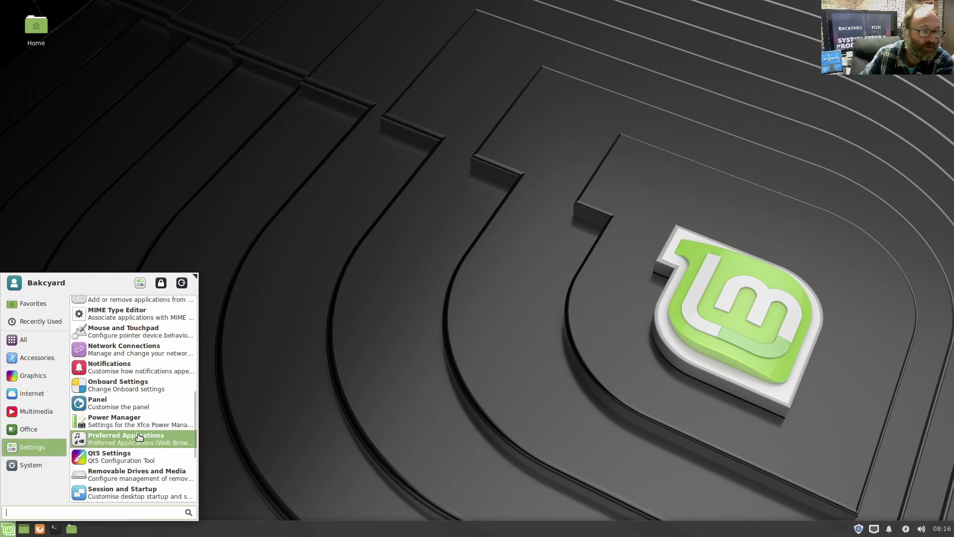
scroll(140, 437, down, 1)
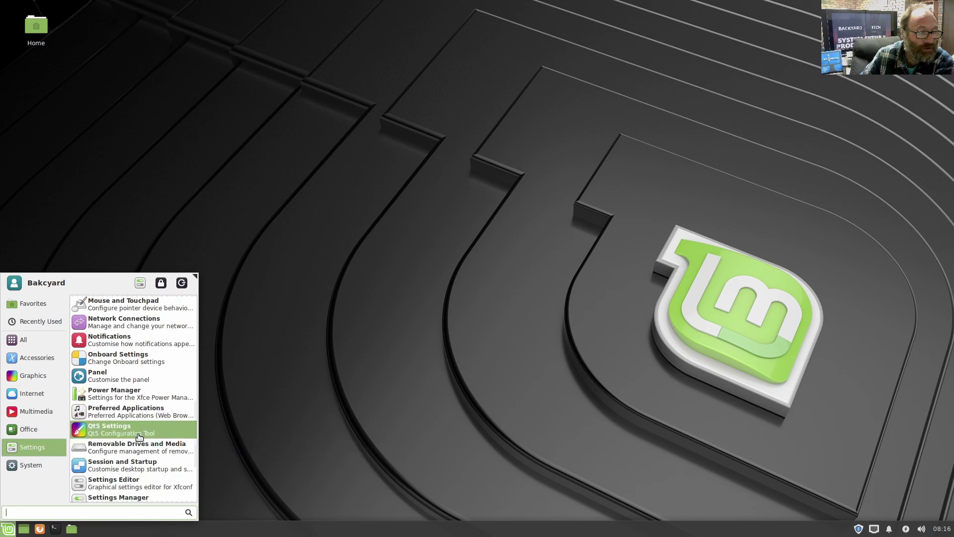
scroll(139, 437, down, 3)
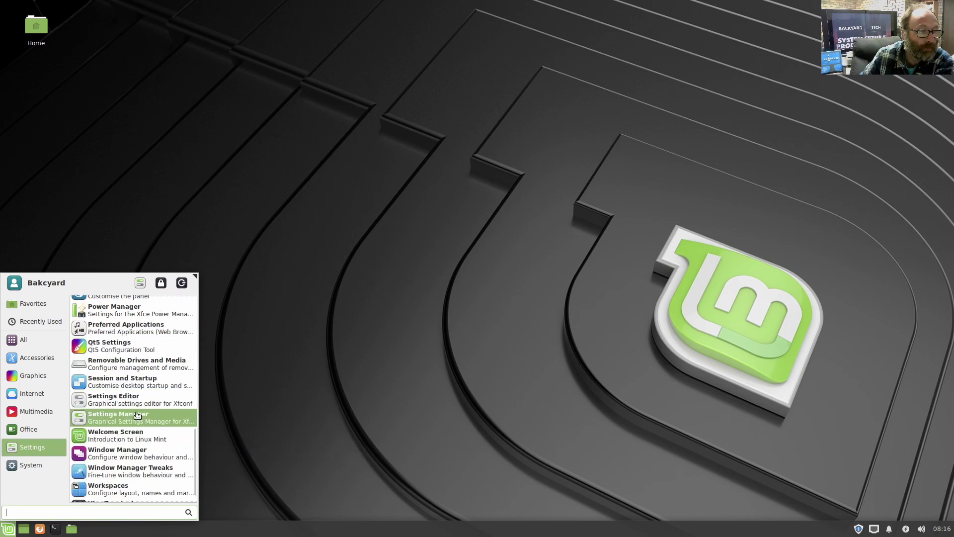
click(137, 415)
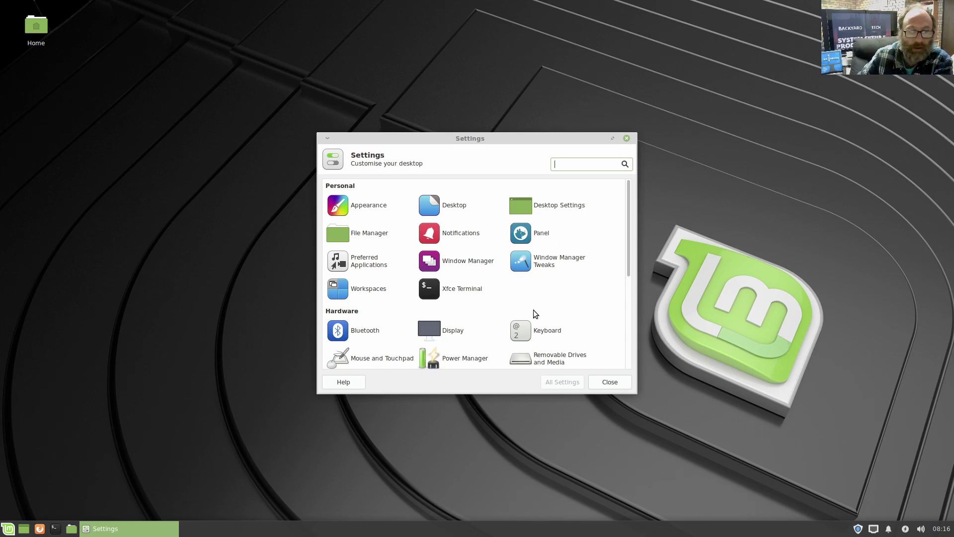
- Scroll the Settings Manager down to review the System and Other settings sections
scroll(533, 316, down, 1)
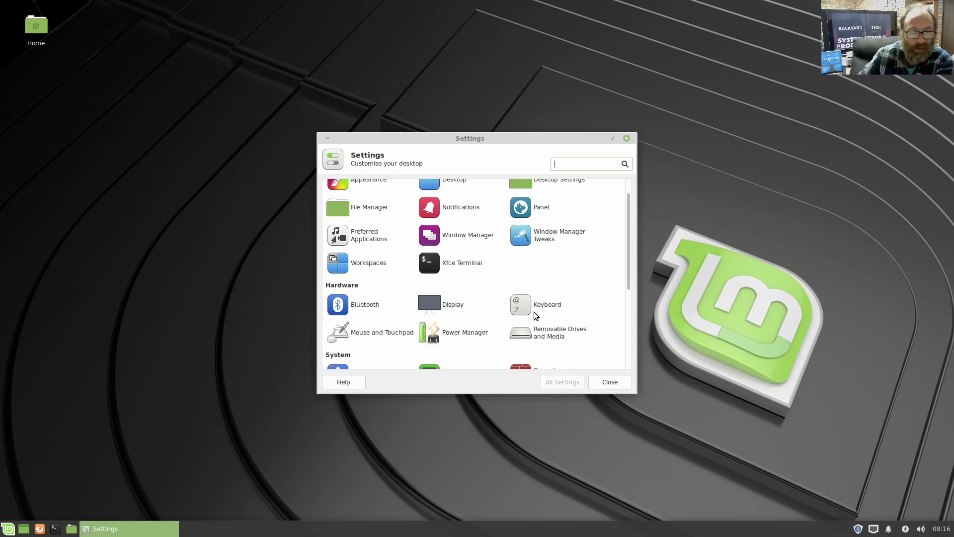
scroll(441, 315, down, 2)
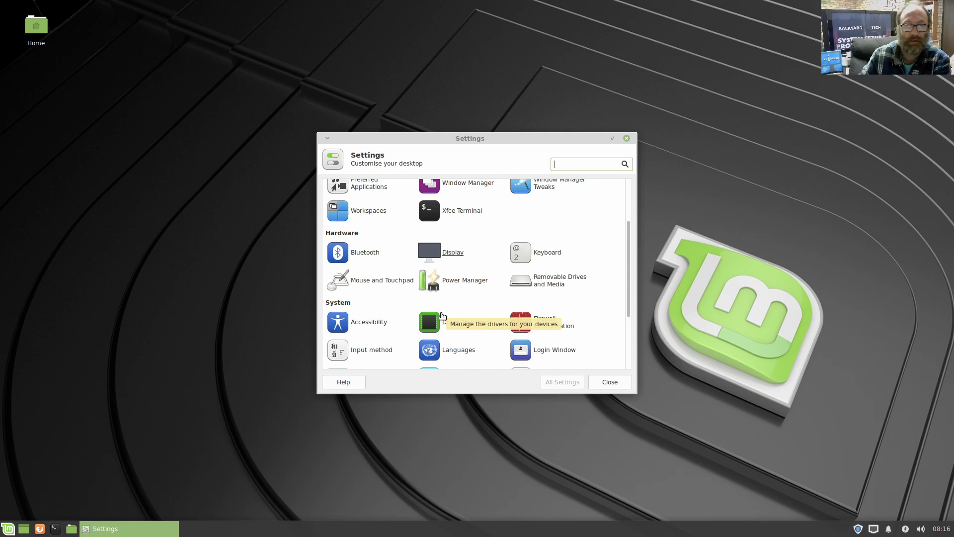
scroll(441, 315, down, 4)
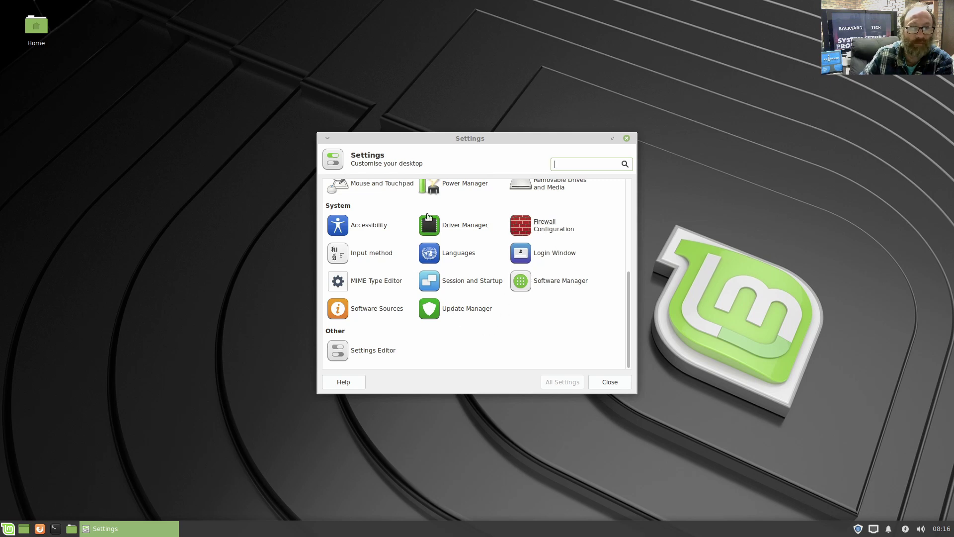
- Close Settings Manager and launch Firefox from the applications menu
click(604, 381)
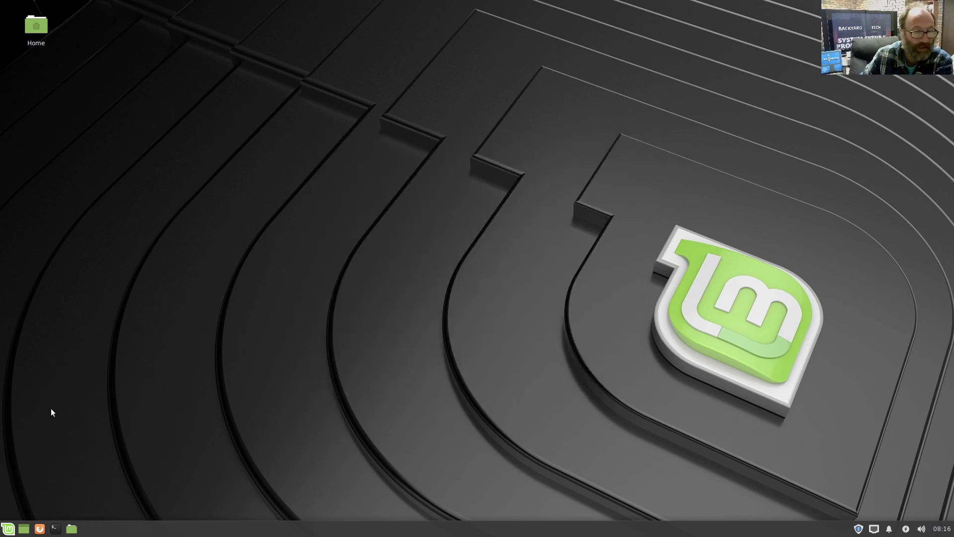
click(8, 529)
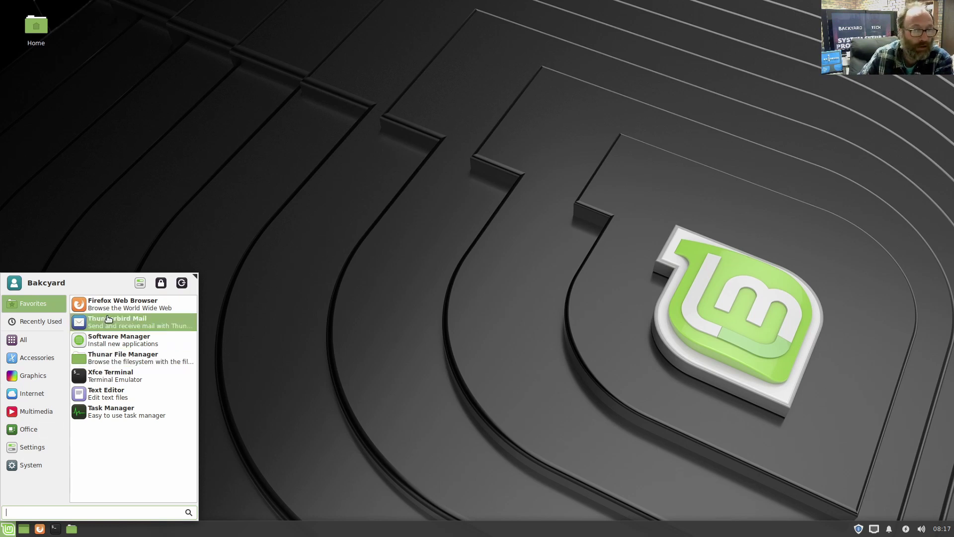
click(117, 301)
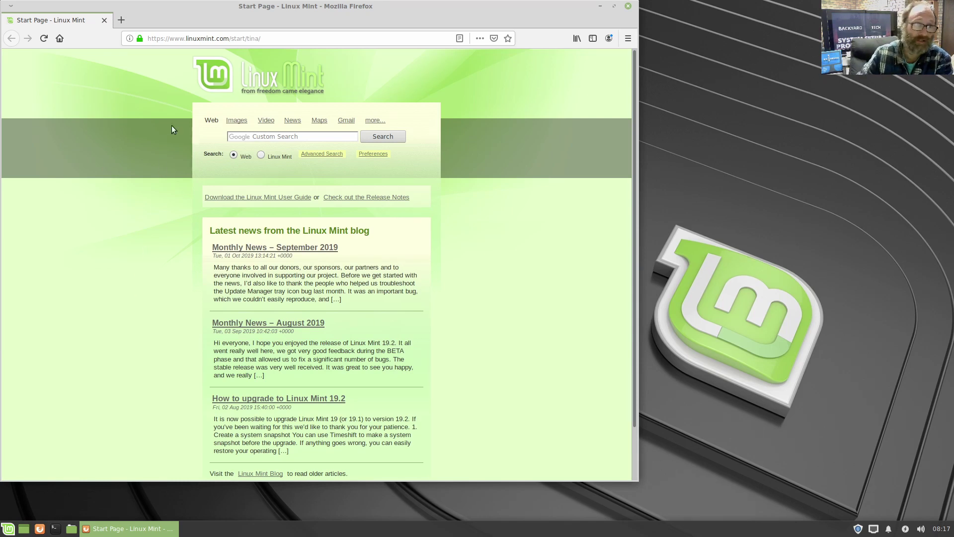
- Enable Firefox's Menu Bar and confirm version 68.0.1 in About Firefox
right_click(196, 19)
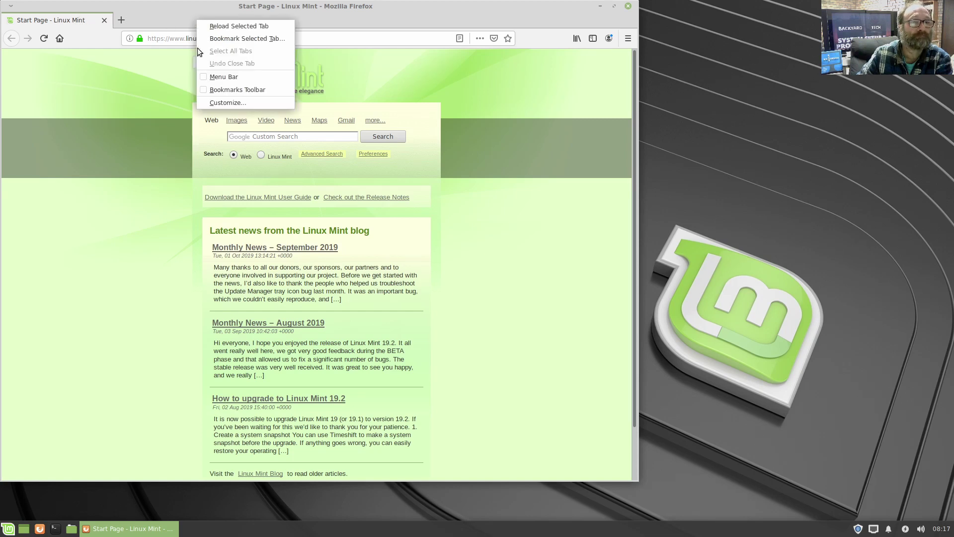
click(234, 77)
click(177, 19)
click(197, 120)
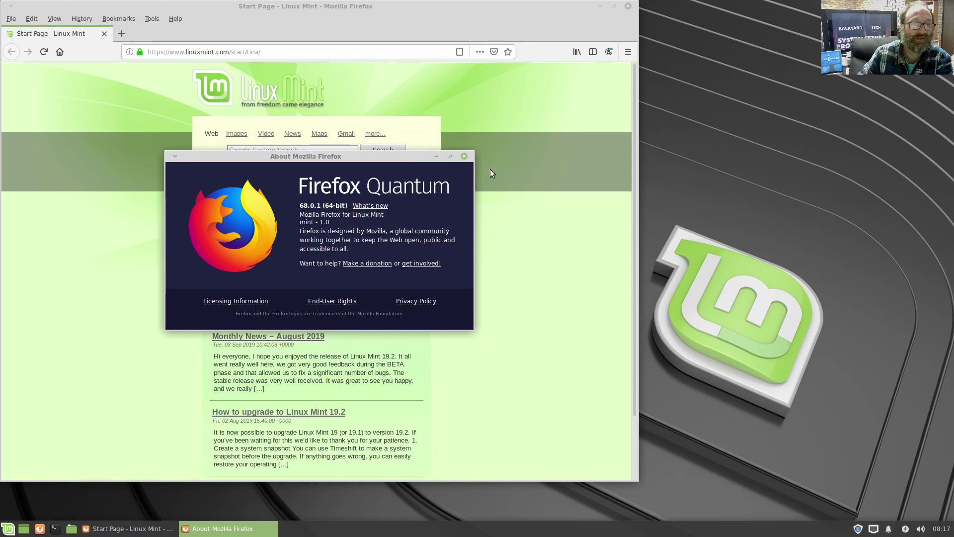
click(463, 156)
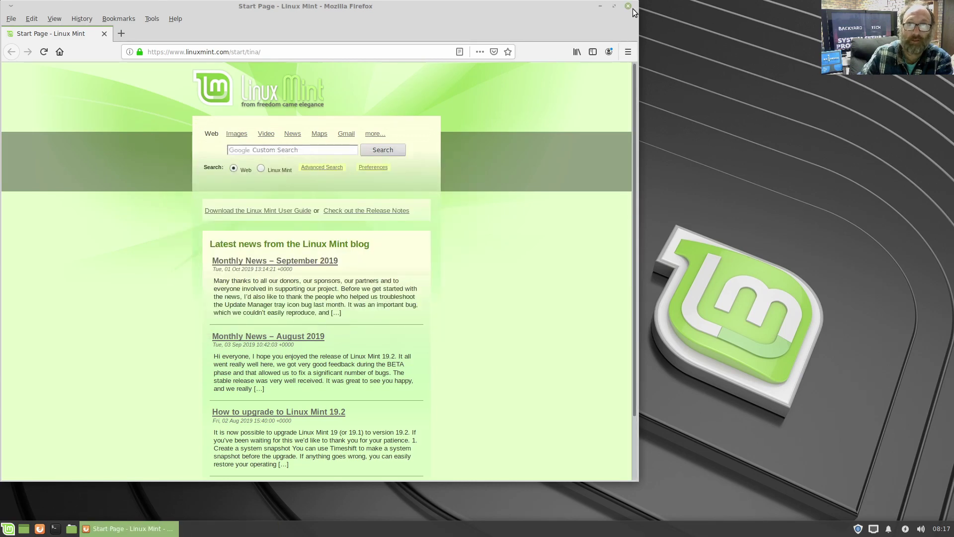
- Close Firefox and launch VLC media player from Multimedia, accepting its network access policy
click(628, 6)
key(super)
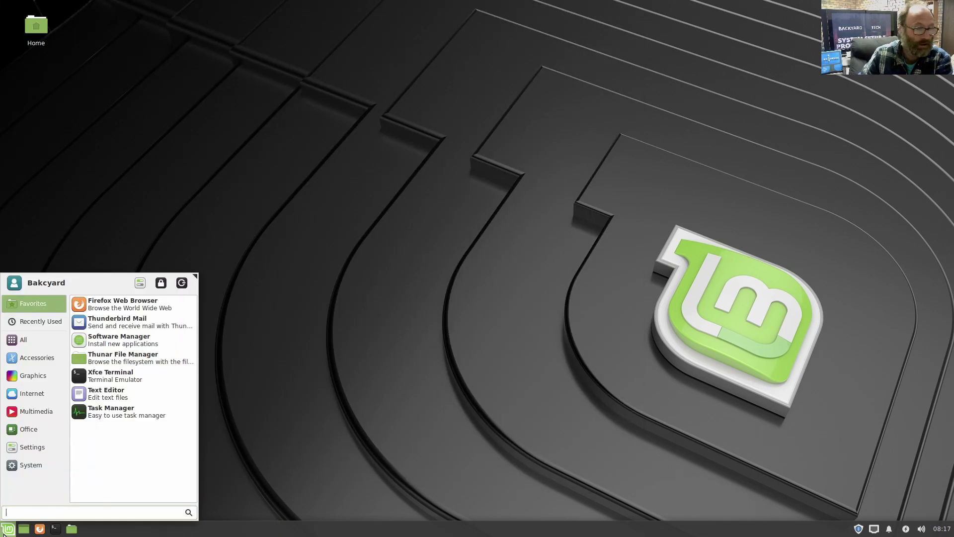
click(56, 372)
click(44, 411)
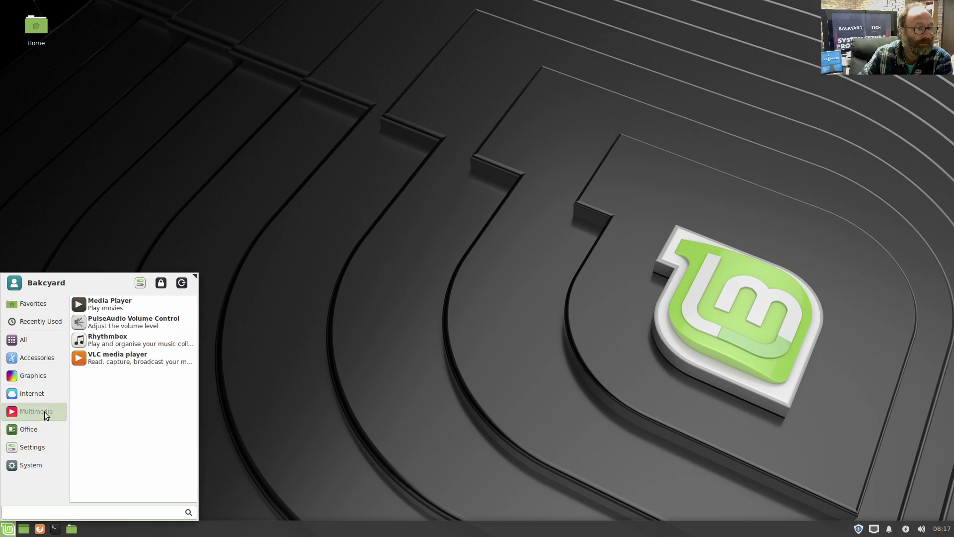
click(123, 365)
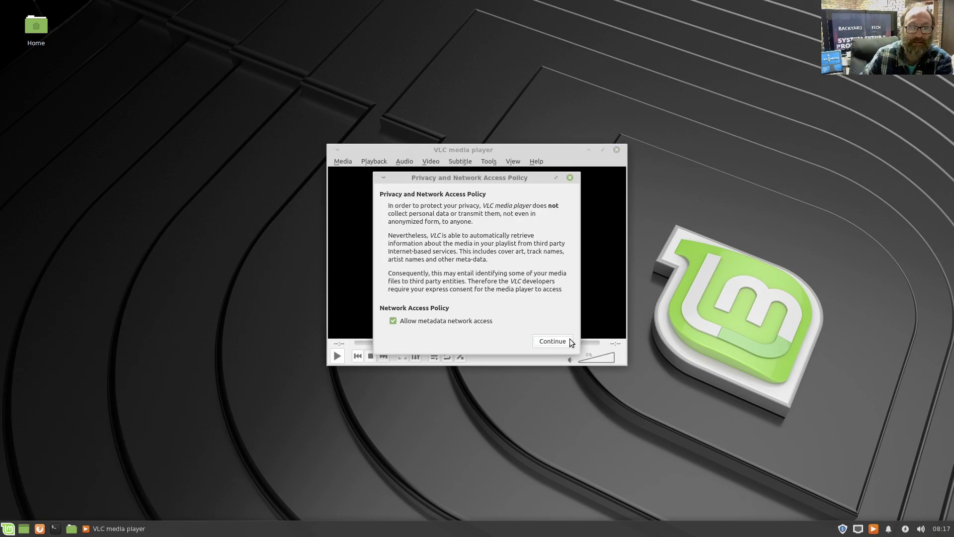
click(571, 339)
- Check VLC's About box shows version 3.0.8, then close VLC
click(535, 162)
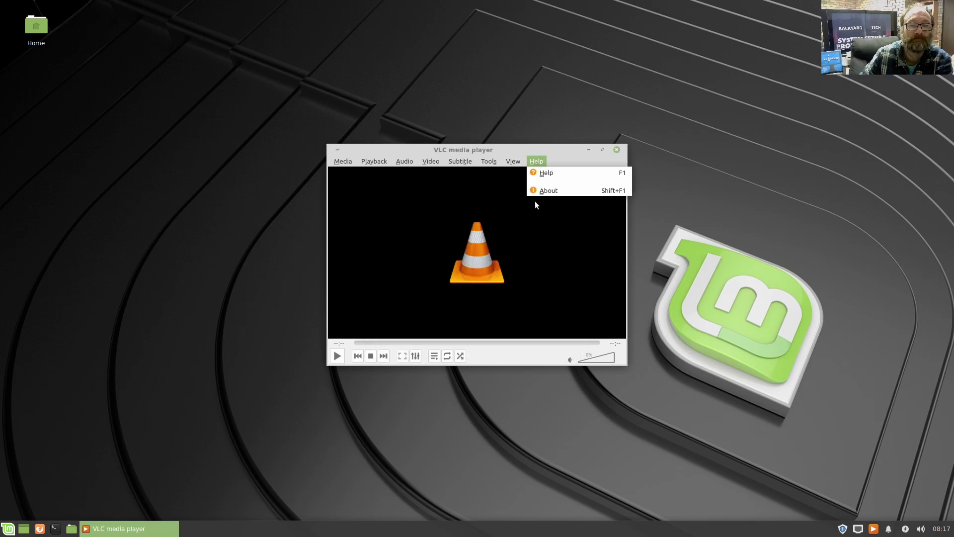
click(549, 189)
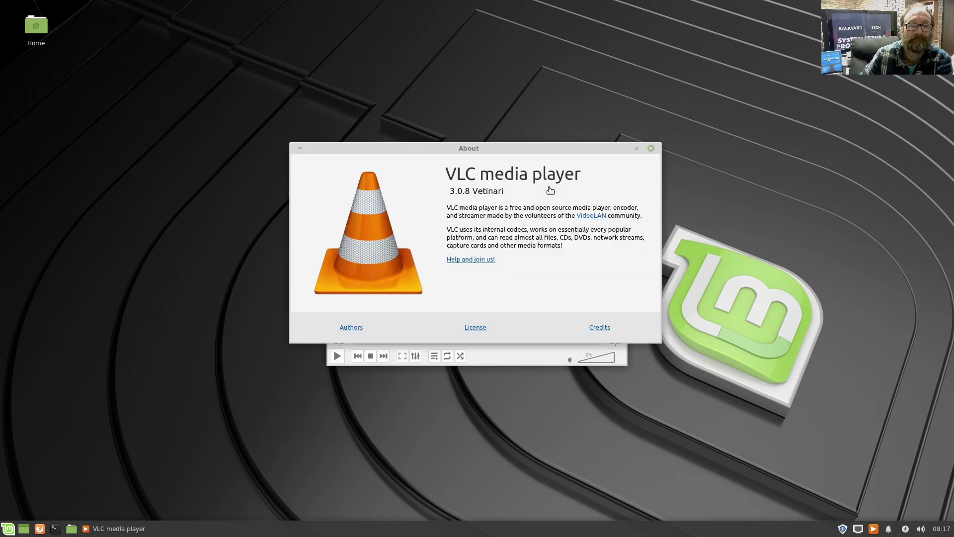
click(651, 149)
click(618, 152)
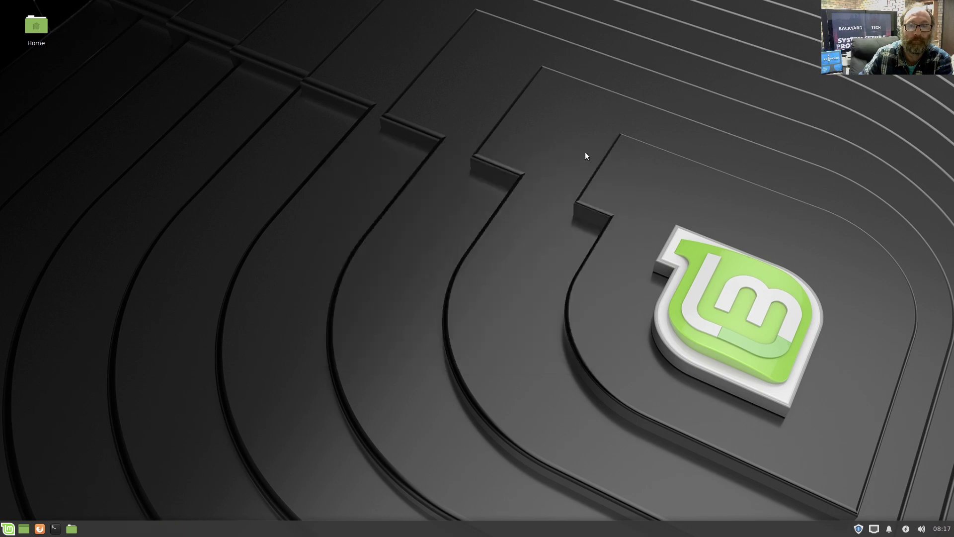
- In Desktop Settings' Icons tab, replace the Home icon with File System and Rubbish Bin icons
right_click(515, 154)
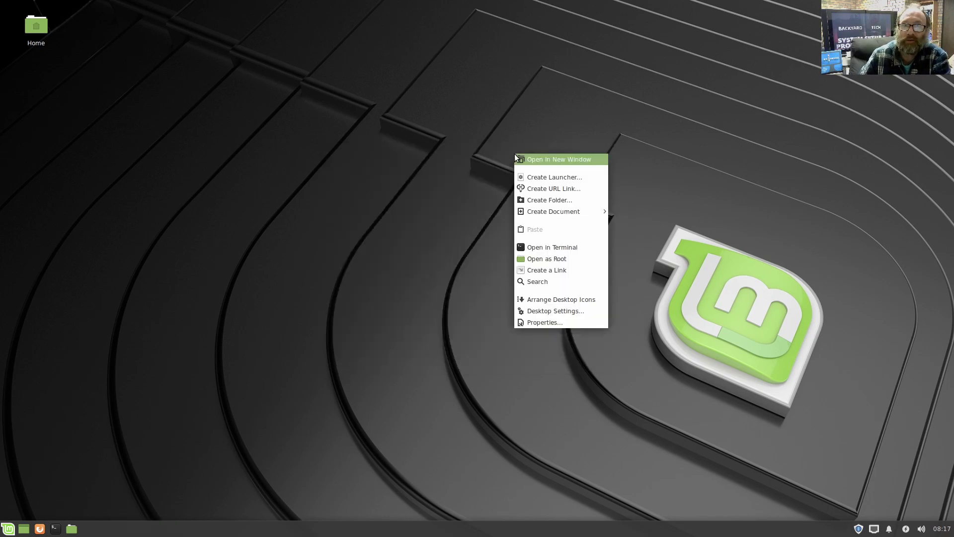
click(553, 310)
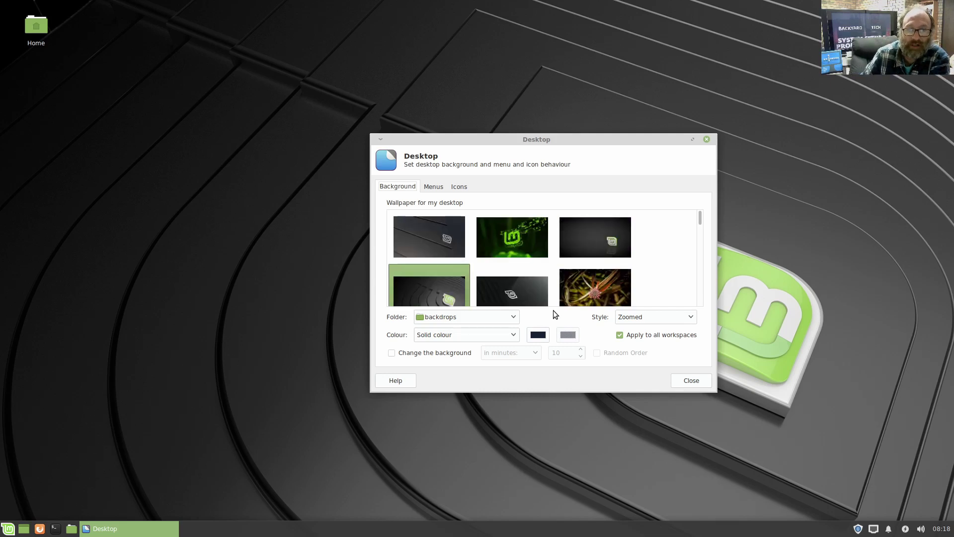
click(429, 187)
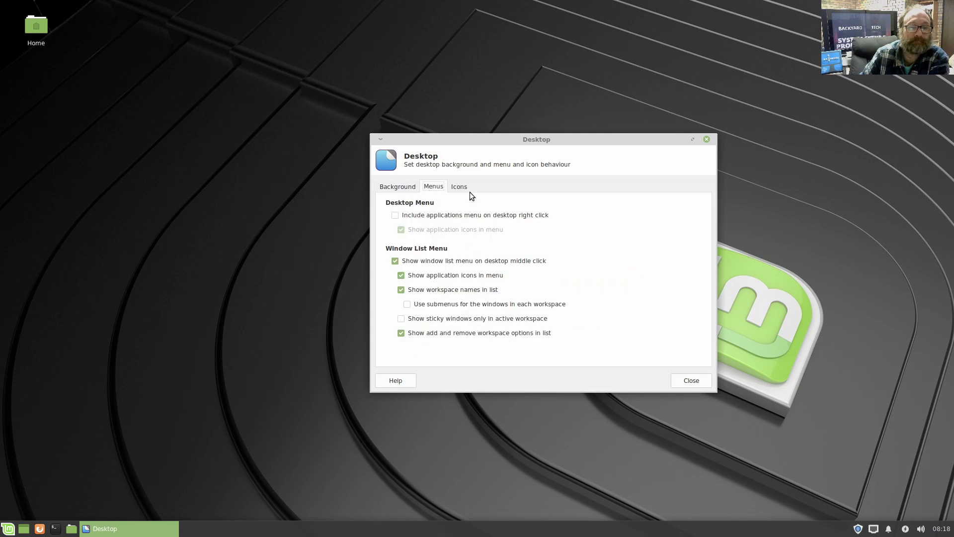
click(458, 186)
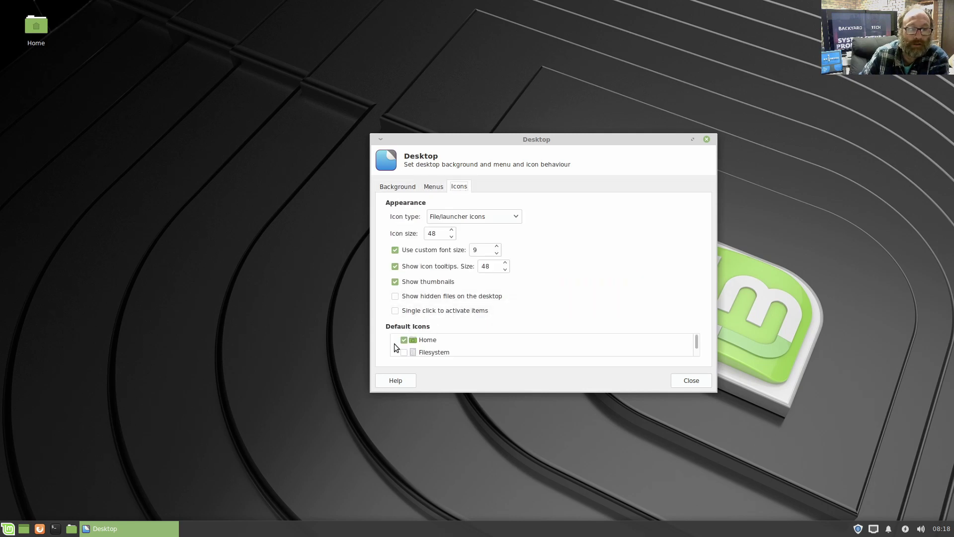
click(404, 340)
click(404, 352)
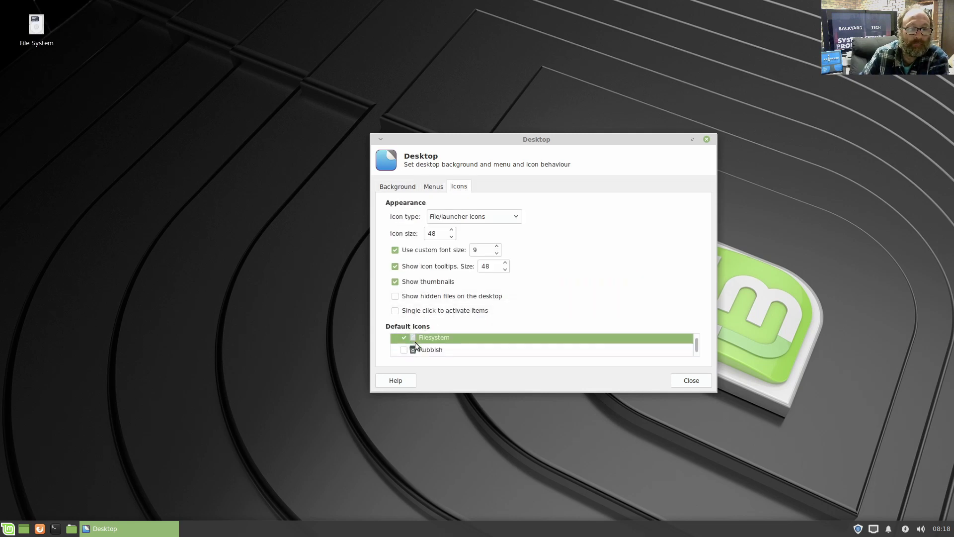
click(404, 350)
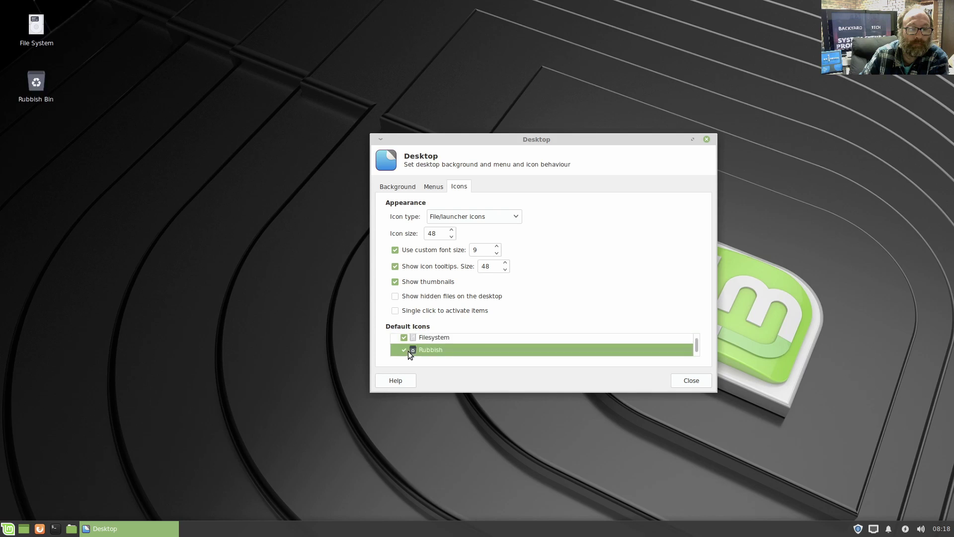
click(691, 381)
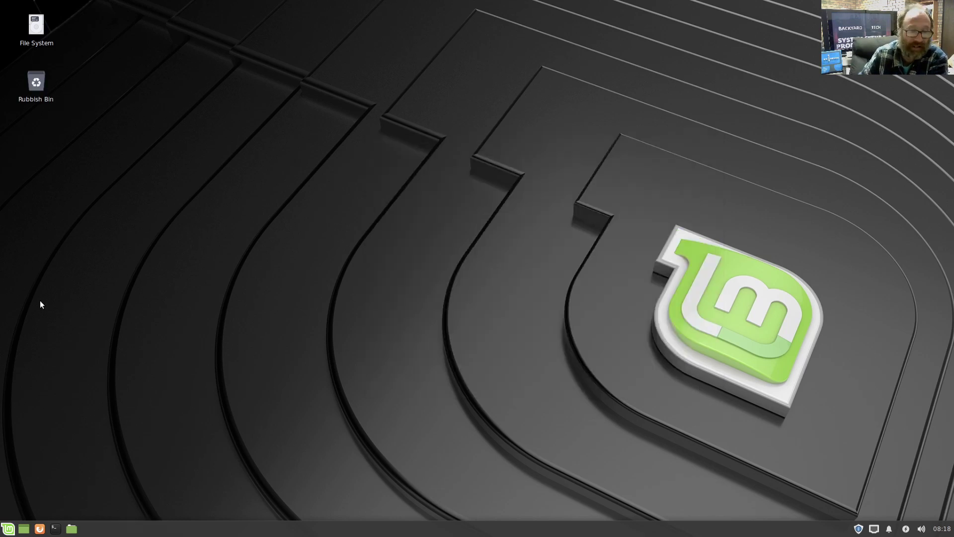
- Open File System, browse the network, close that window, and open a new terminal
double_click(44, 31)
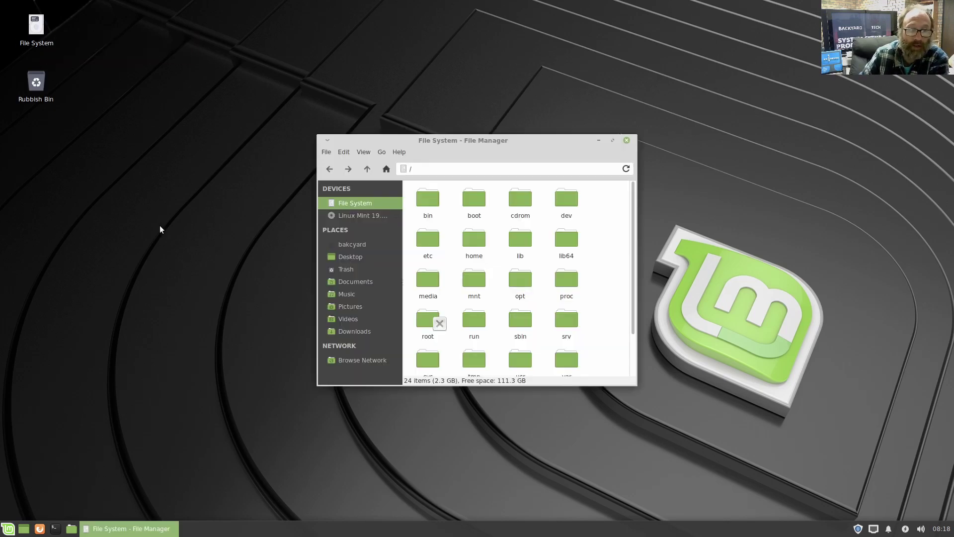
click(363, 360)
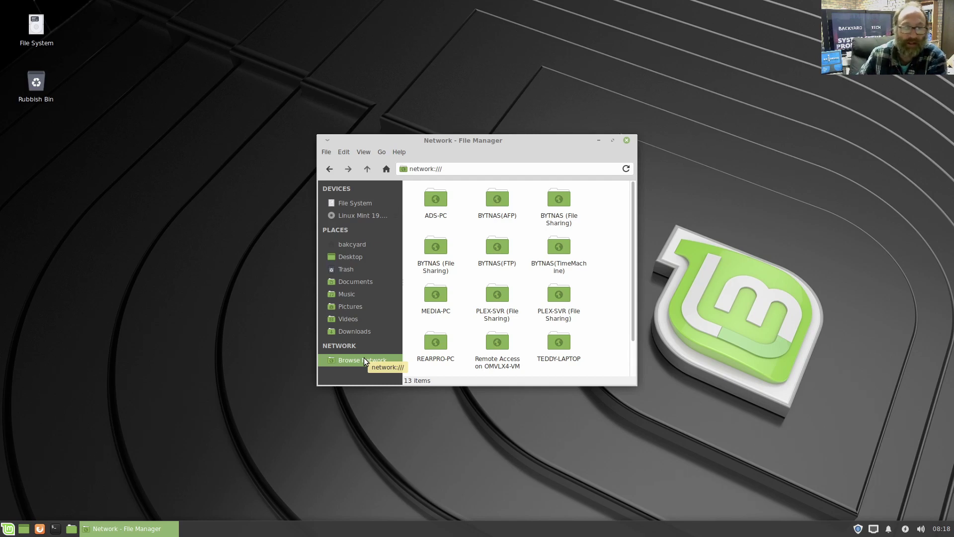
click(628, 142)
click(55, 528)
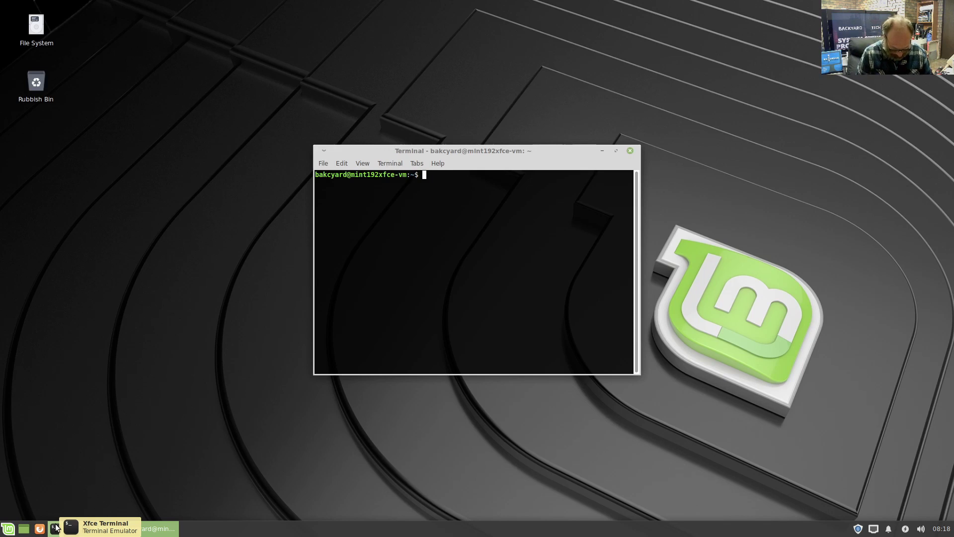
- SSH to 192.168.100.148, accept the host key, abort at the password prompt, exit, then open File System
text(ssh )
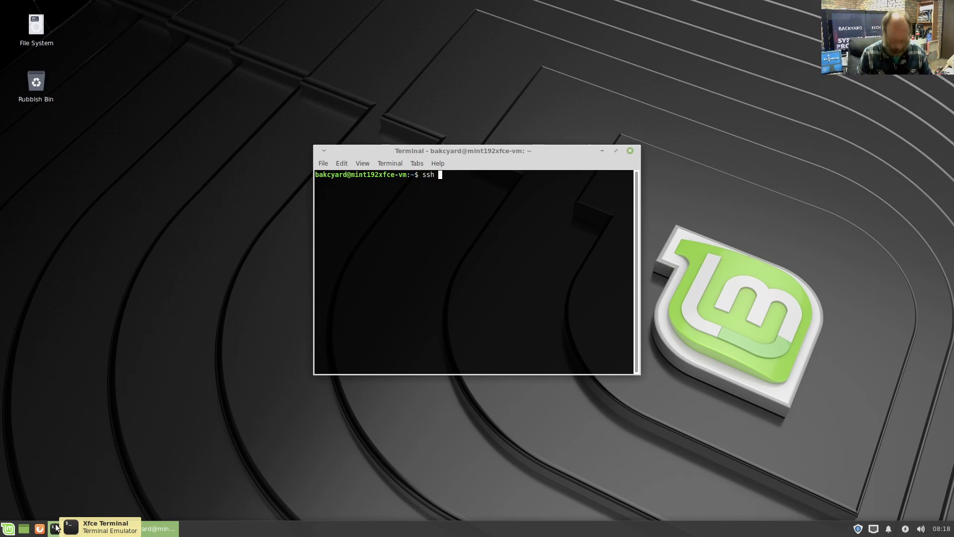
text(ple)
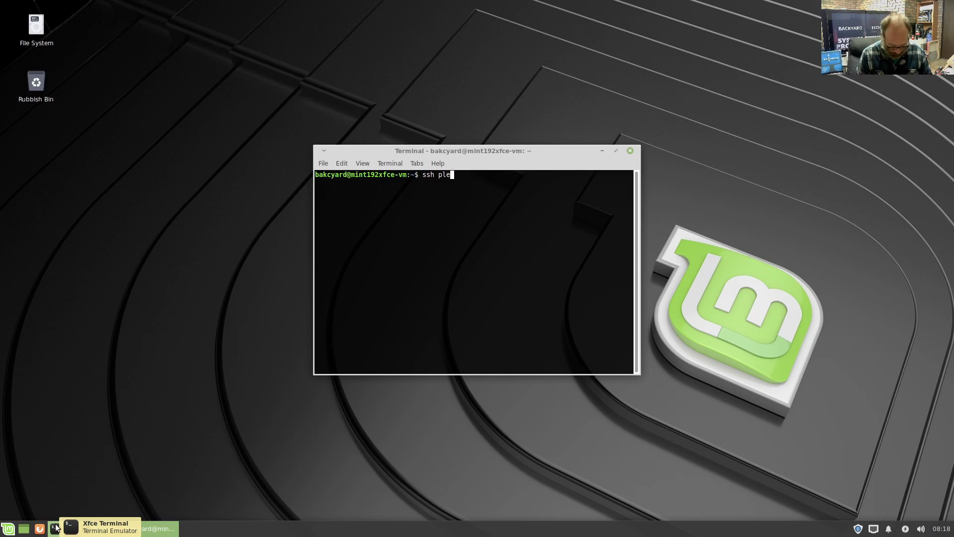
text(xadmin@192.168.100.)
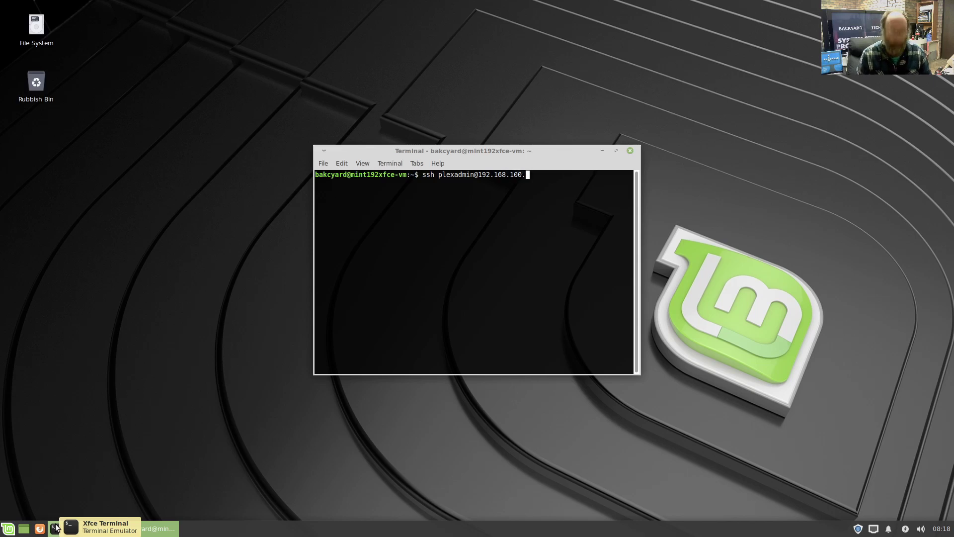
text(148)
key(Return)
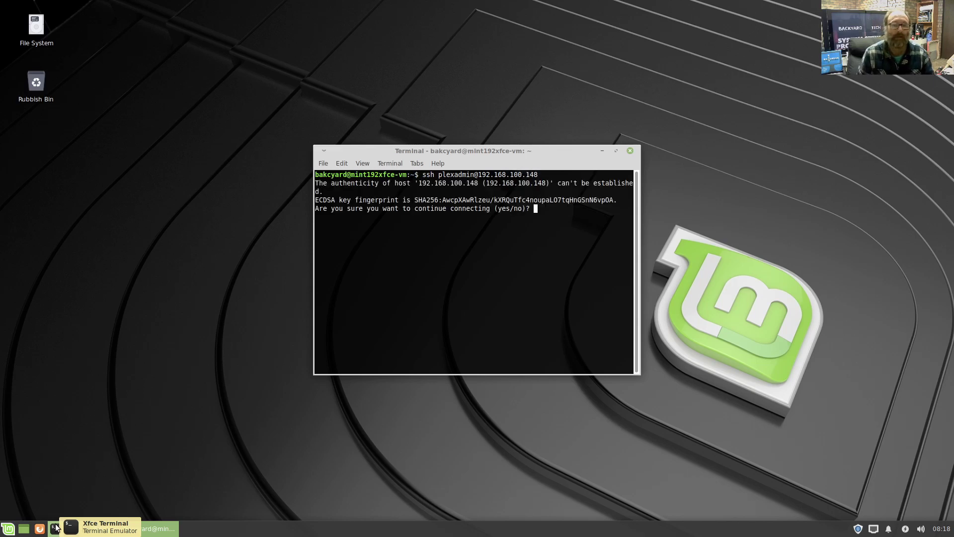
text(yes)
key(Return)
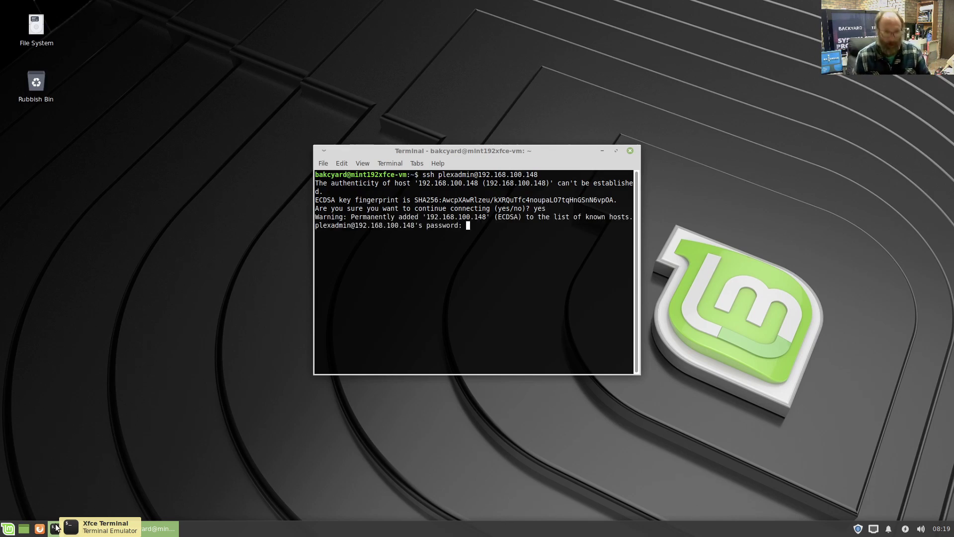
key(ctrl+c)
text(exit)
key(Return)
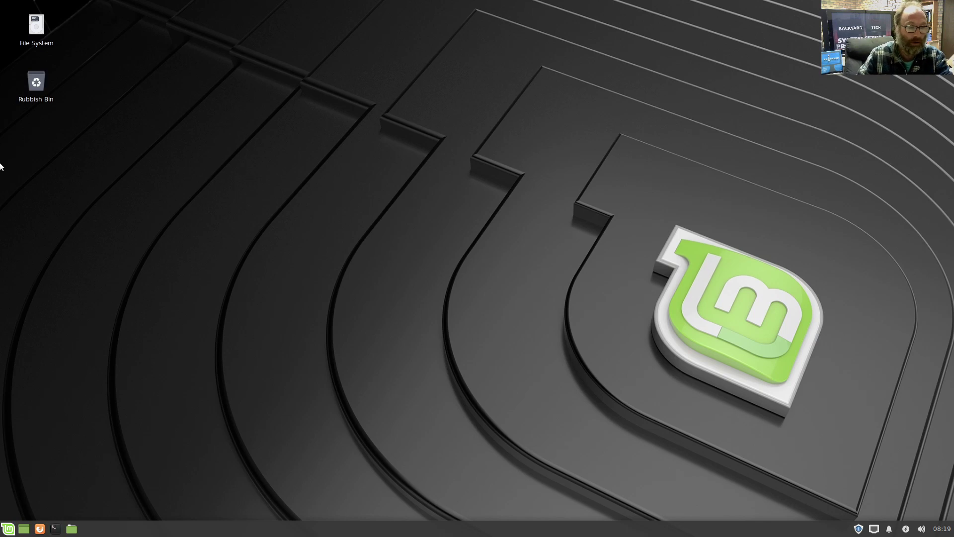
double_click(37, 26)
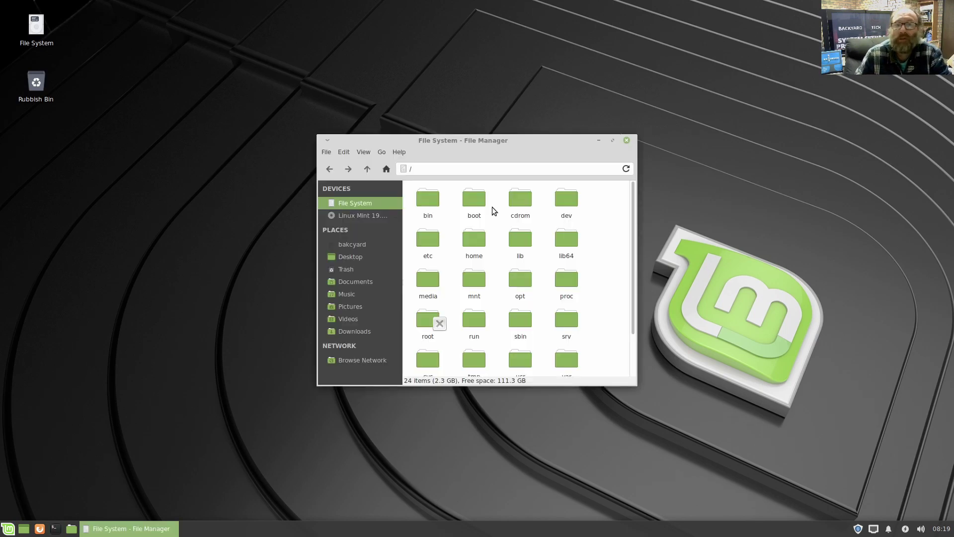
- Close the file manager and set the Whisker Menu button to display icon and title
click(627, 140)
click(7, 528)
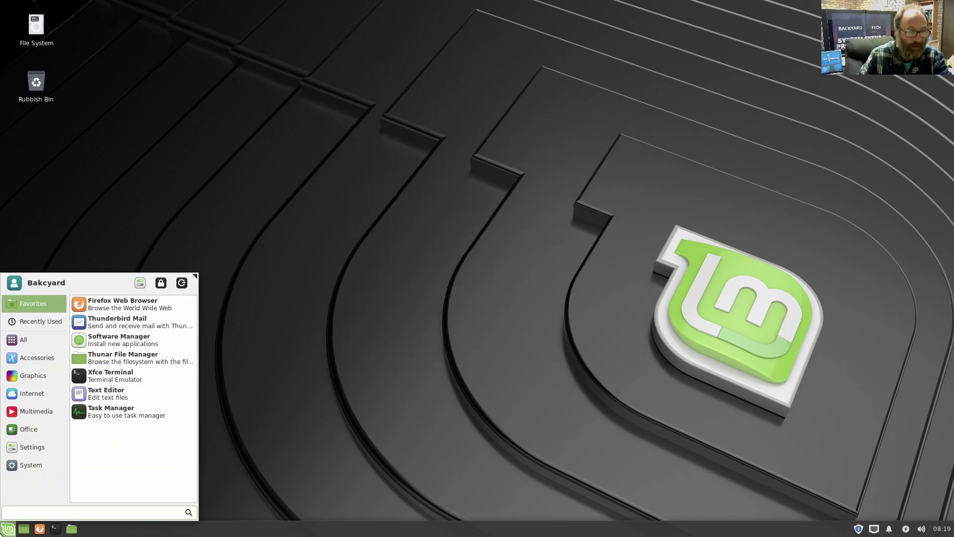
click(34, 13)
right_click(7, 529)
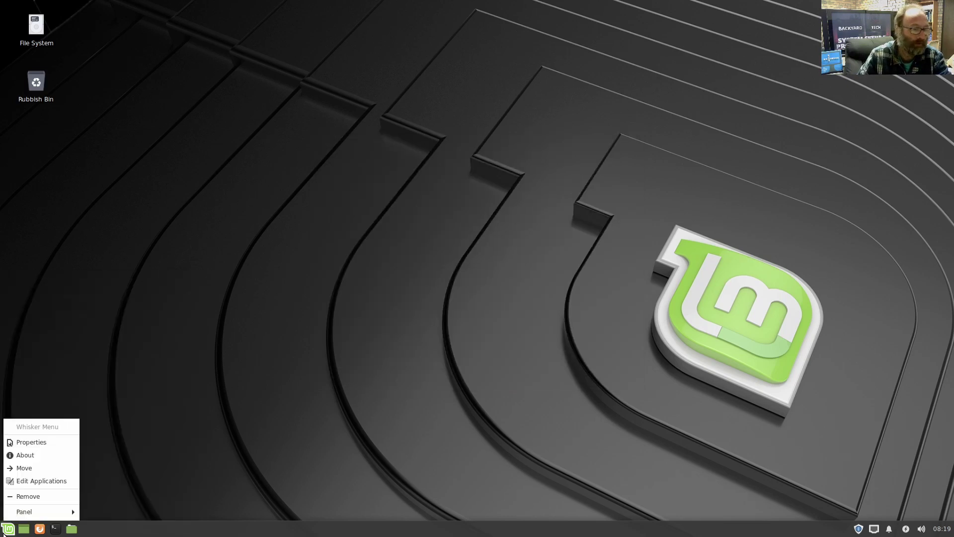
click(38, 443)
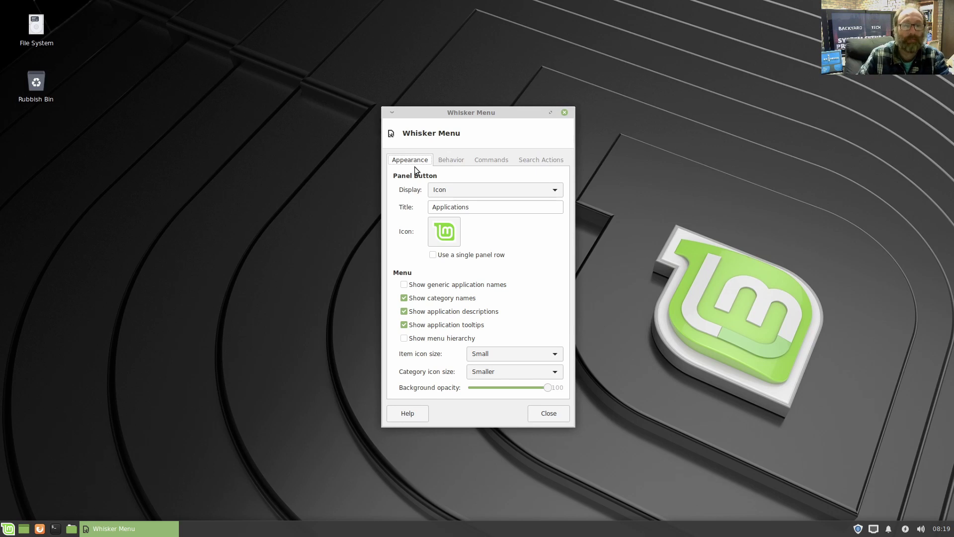
click(464, 191)
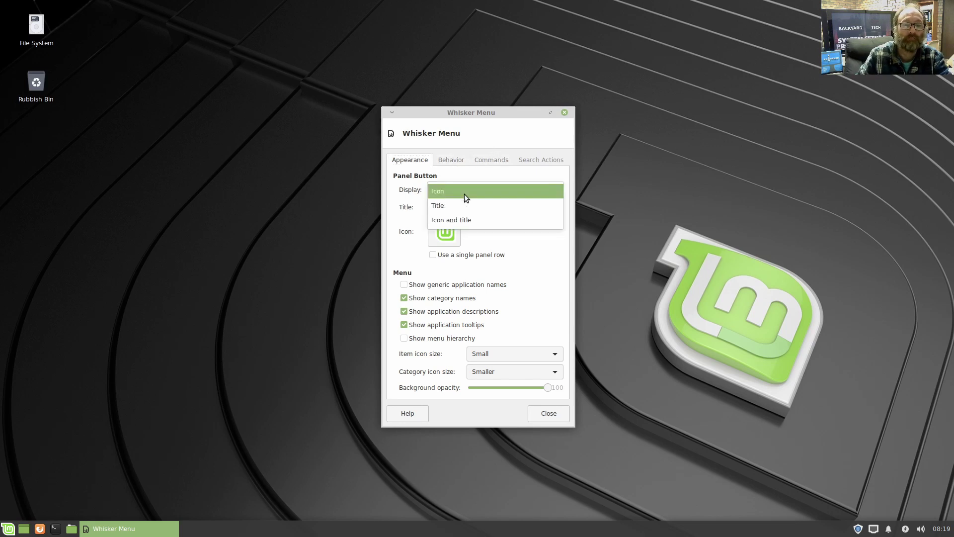
click(459, 225)
- Make menu categories switch on click and place session commands beside the search box
click(451, 160)
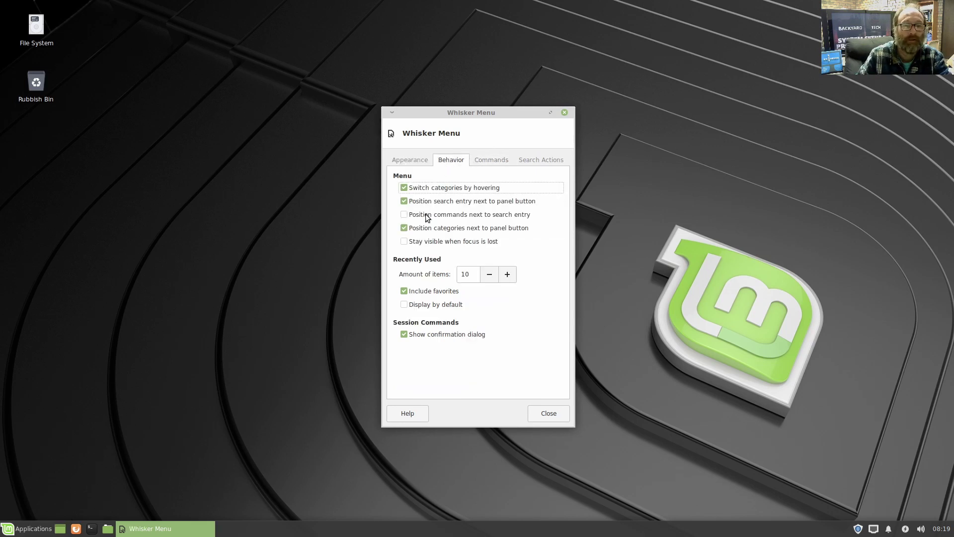
click(420, 188)
click(421, 215)
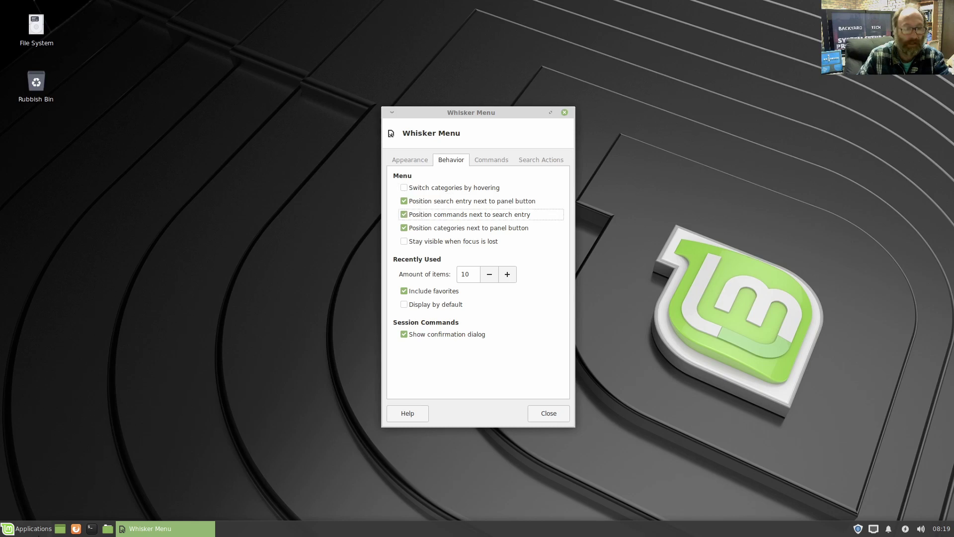
click(8, 530)
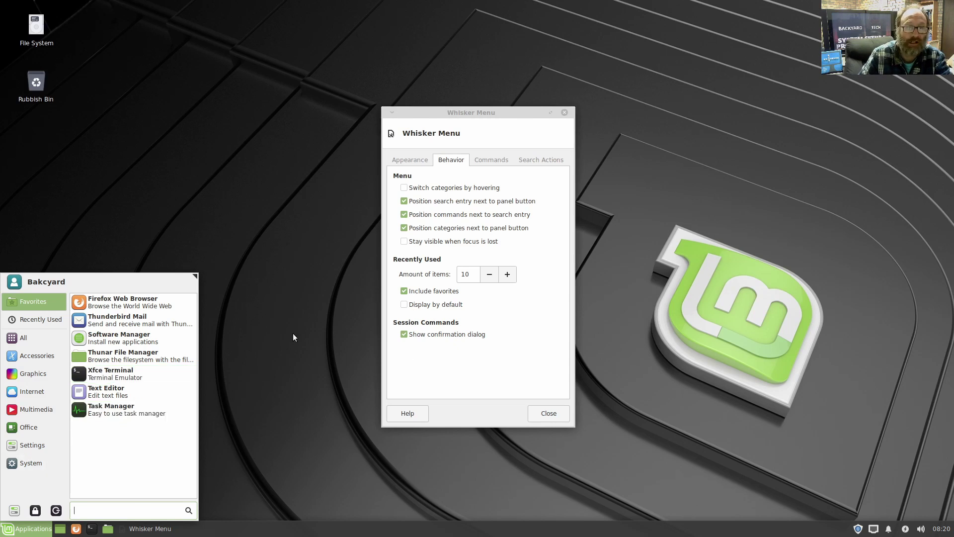
click(462, 166)
- Set menu item icons to Normal size, close the properties, and review the menu
click(410, 160)
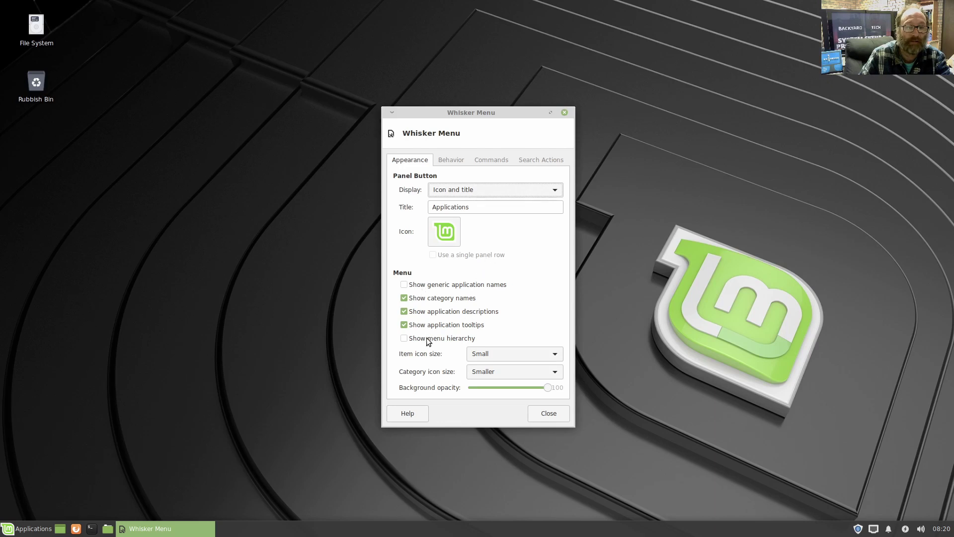
click(522, 354)
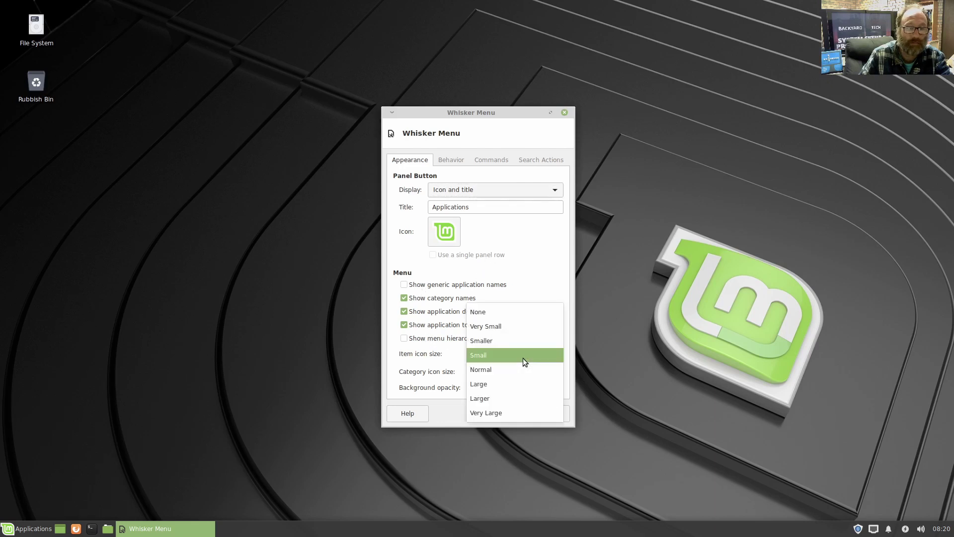
click(494, 369)
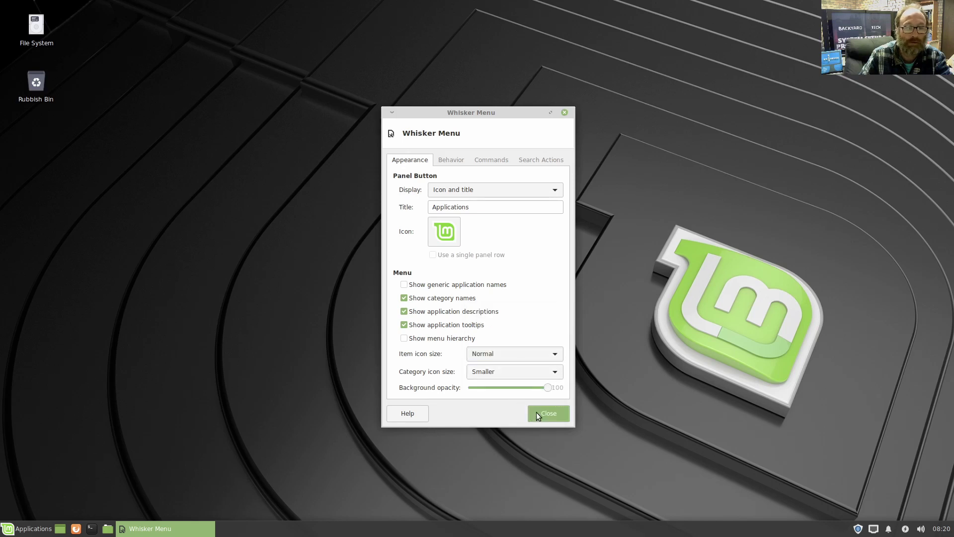
click(549, 413)
click(4, 529)
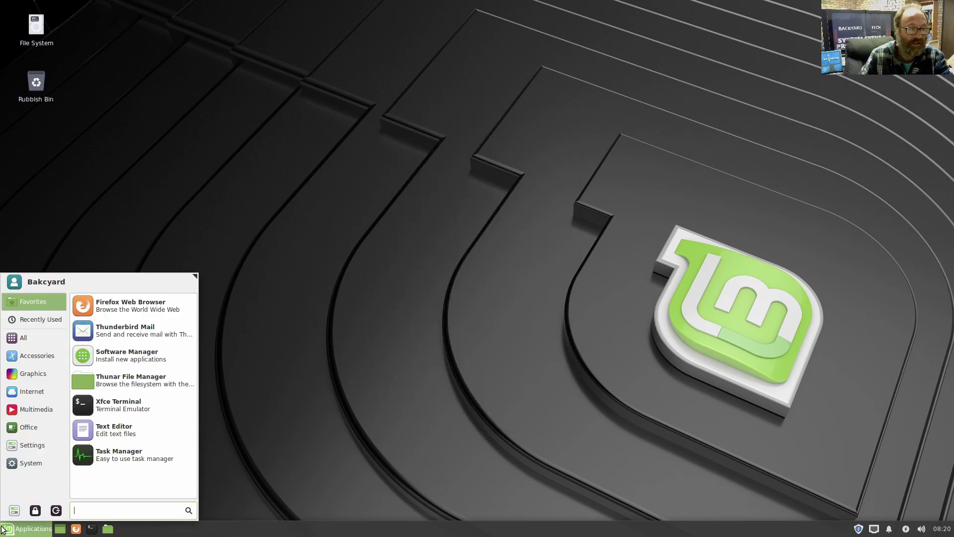
click(360, 382)
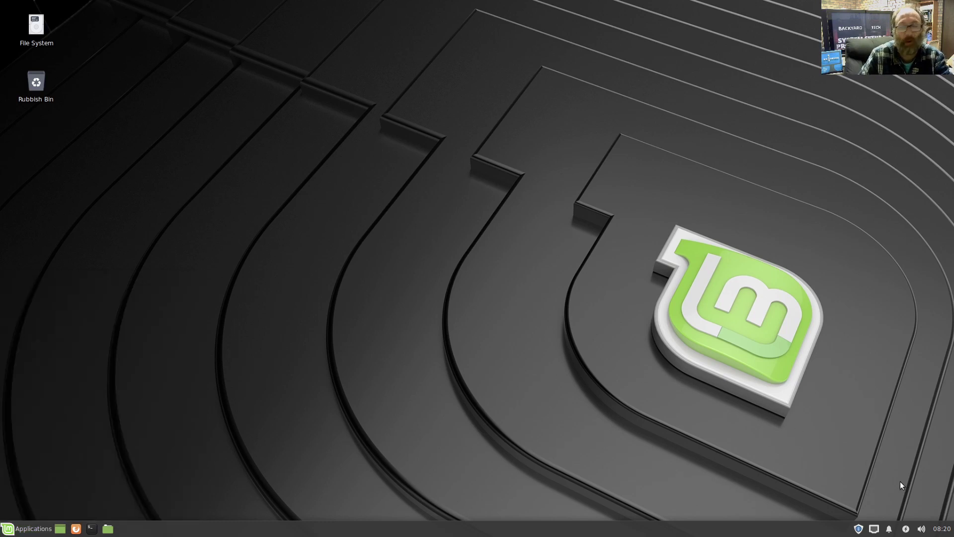
- Switch the panel clock to the LCD layout showing seconds and AM/PM
right_click(941, 528)
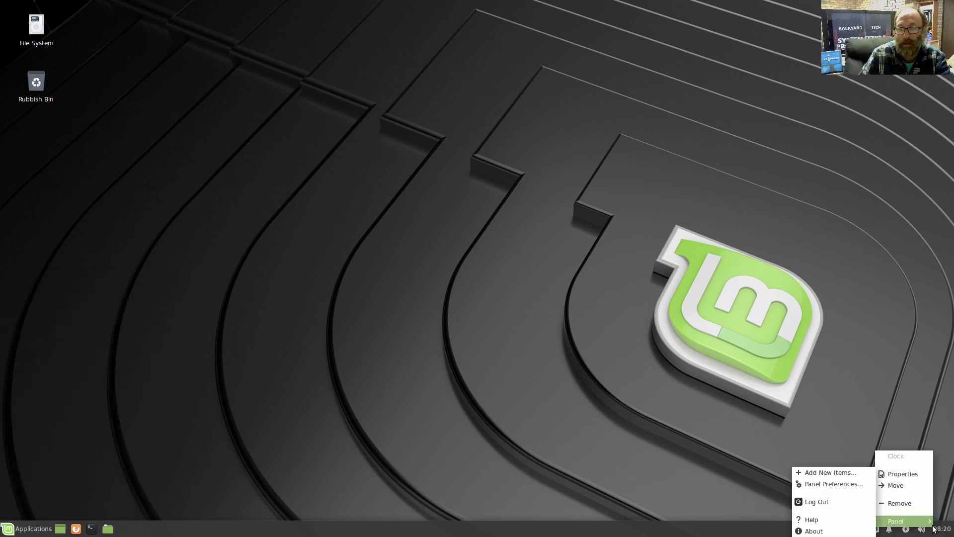
click(887, 473)
click(520, 261)
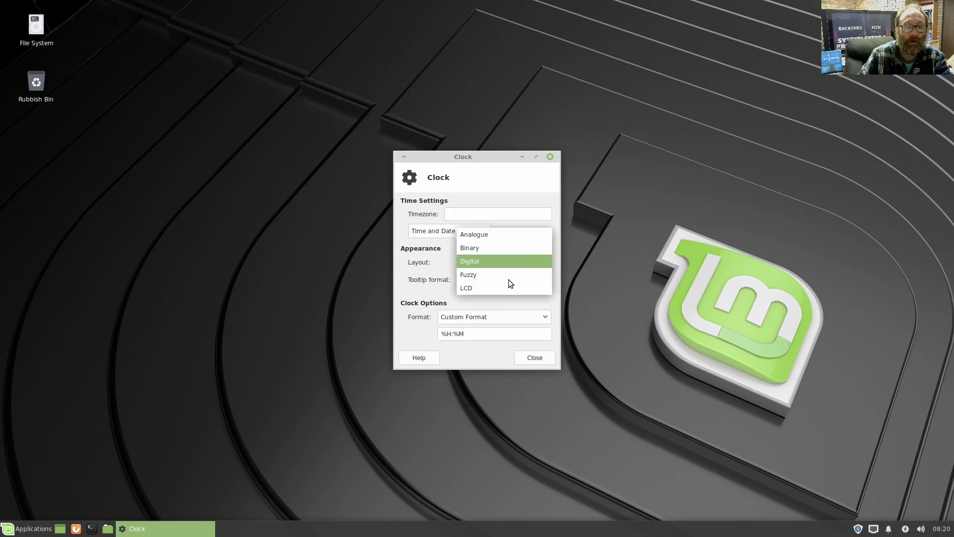
click(464, 290)
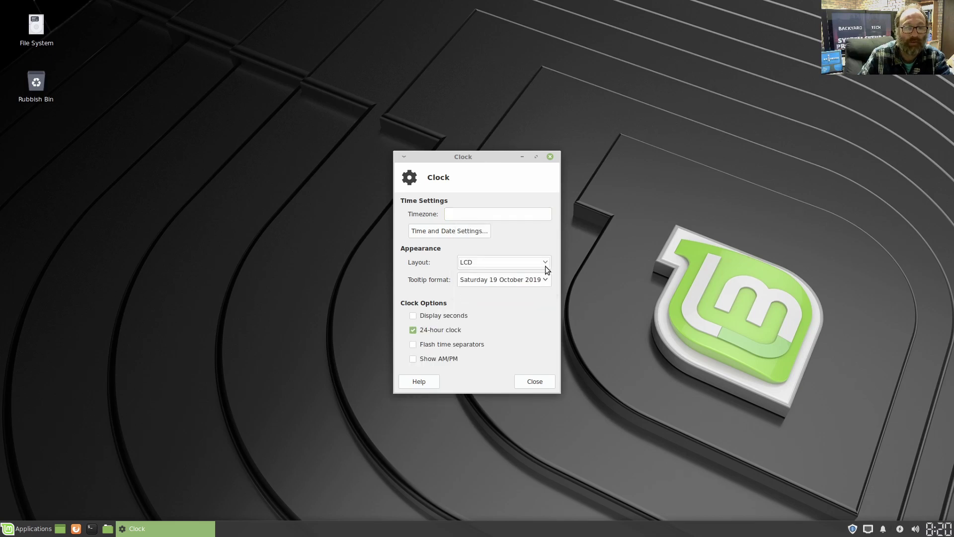
click(428, 317)
click(425, 359)
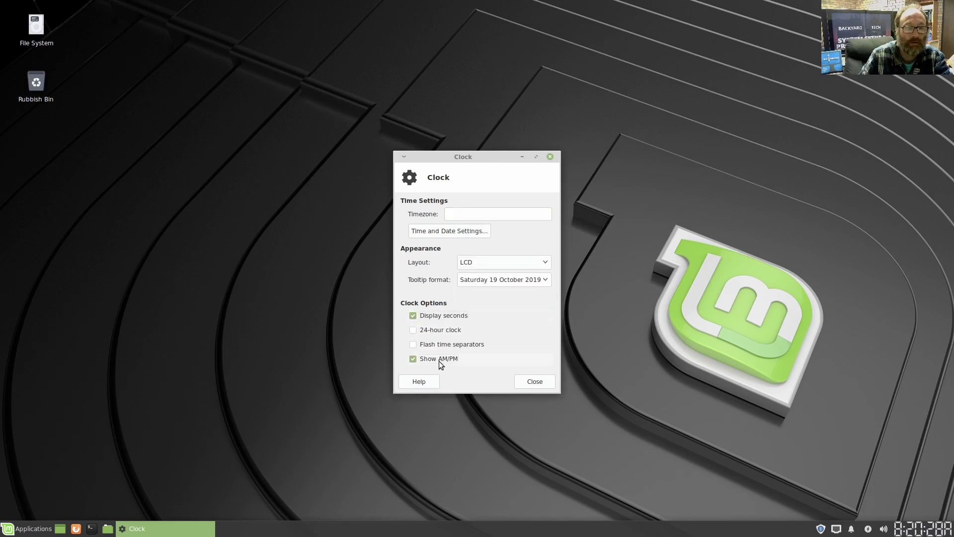
click(538, 379)
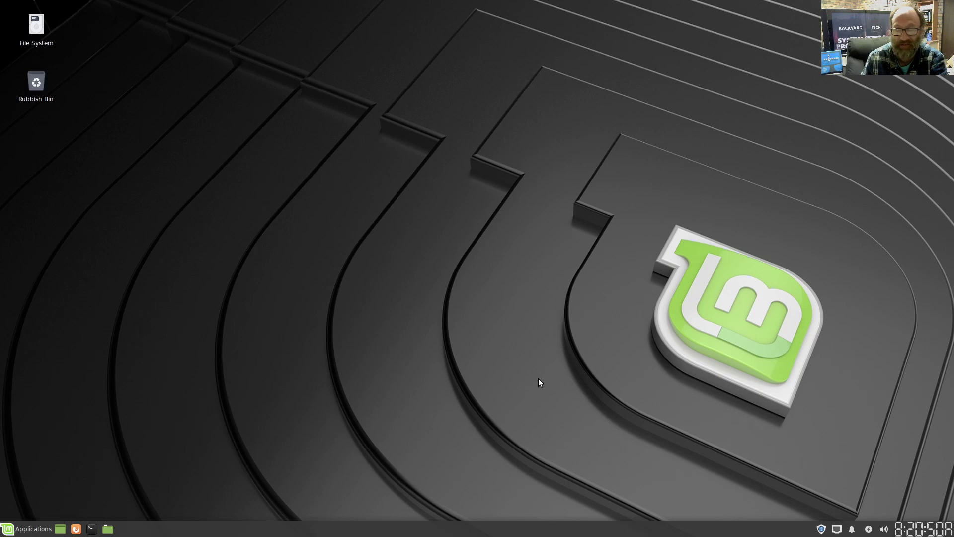
- Start Synaptic Package Manager from the System category of the Applications menu
click(28, 528)
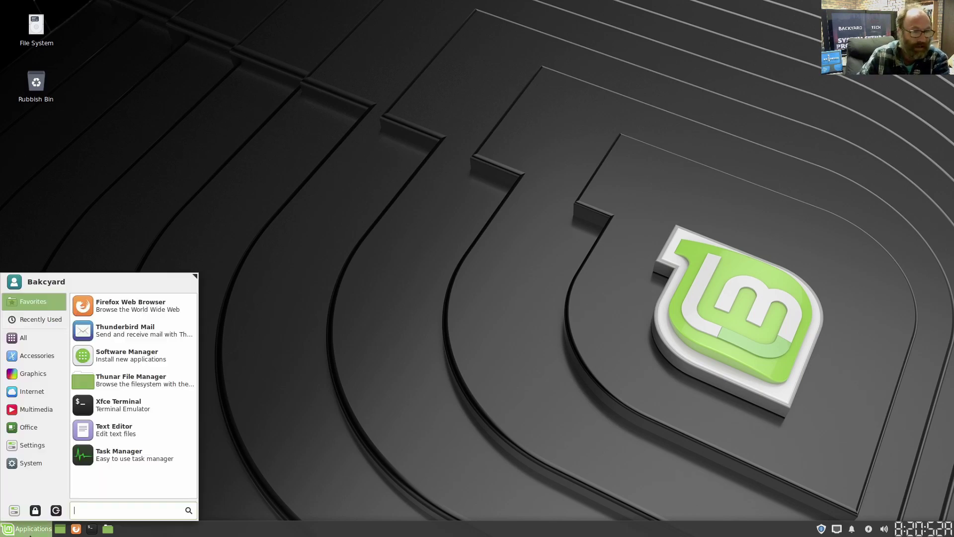
click(36, 422)
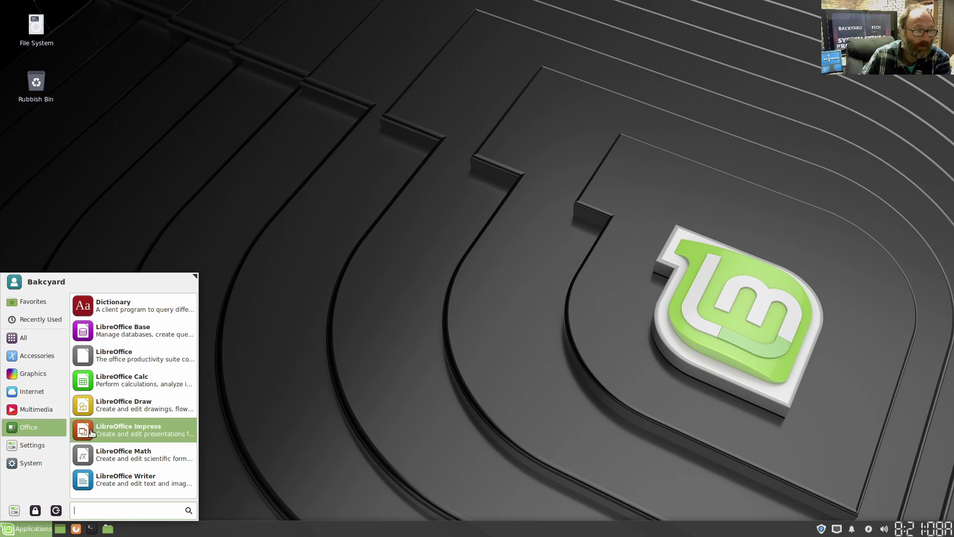
click(32, 462)
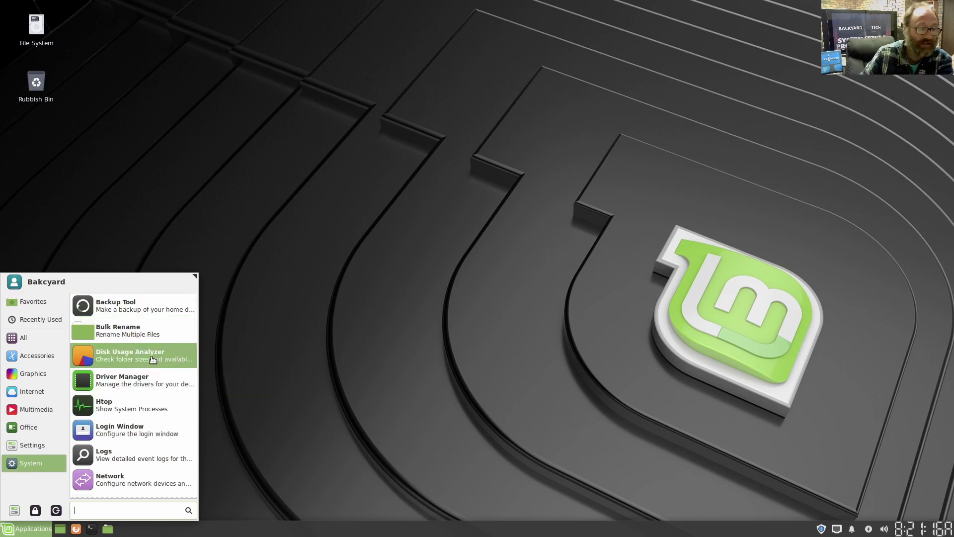
scroll(150, 367, down, 2)
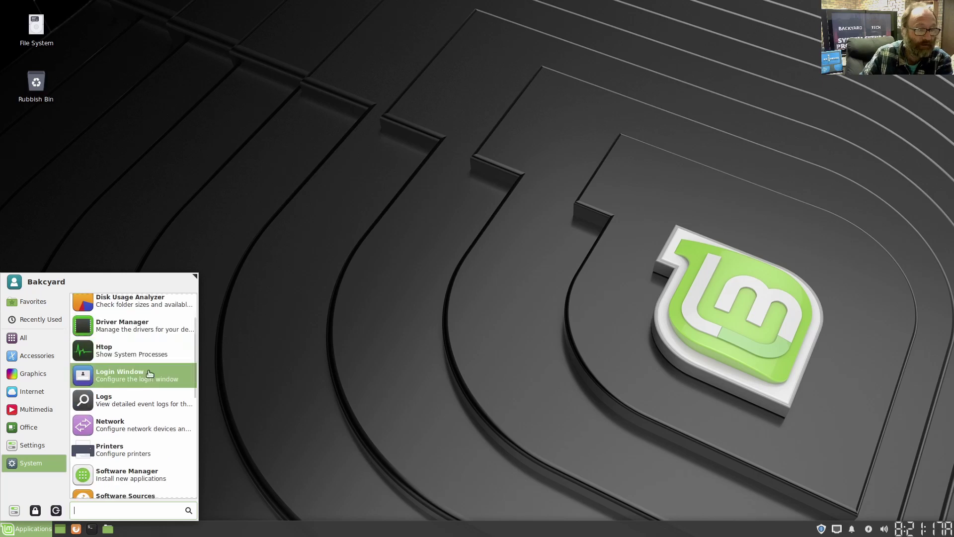
scroll(137, 450, down, 3)
scroll(134, 445, down, 1)
scroll(132, 443, up, 1)
click(131, 442)
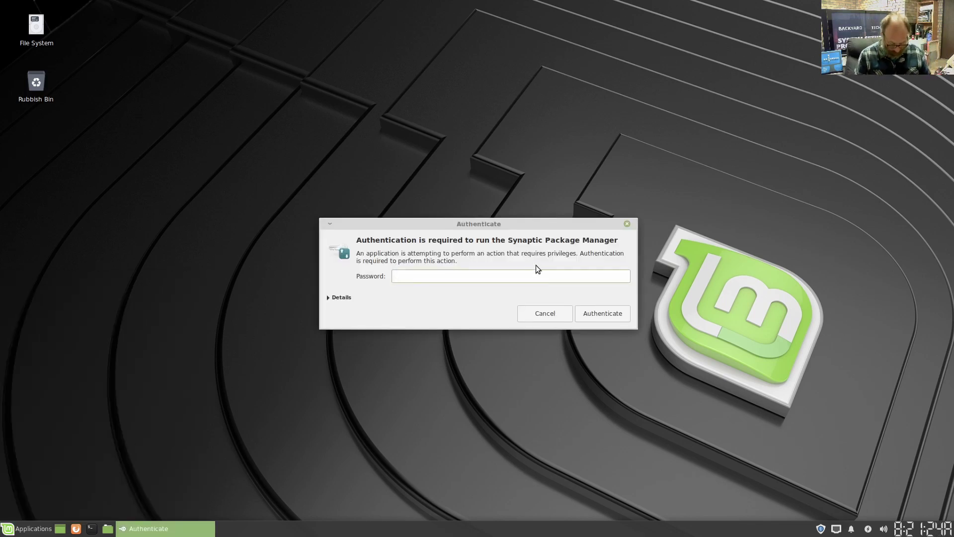
- Enter the account password, dismiss Synaptic's Quick Introduction, then close Synaptic
text(•••••••)
key(Return)
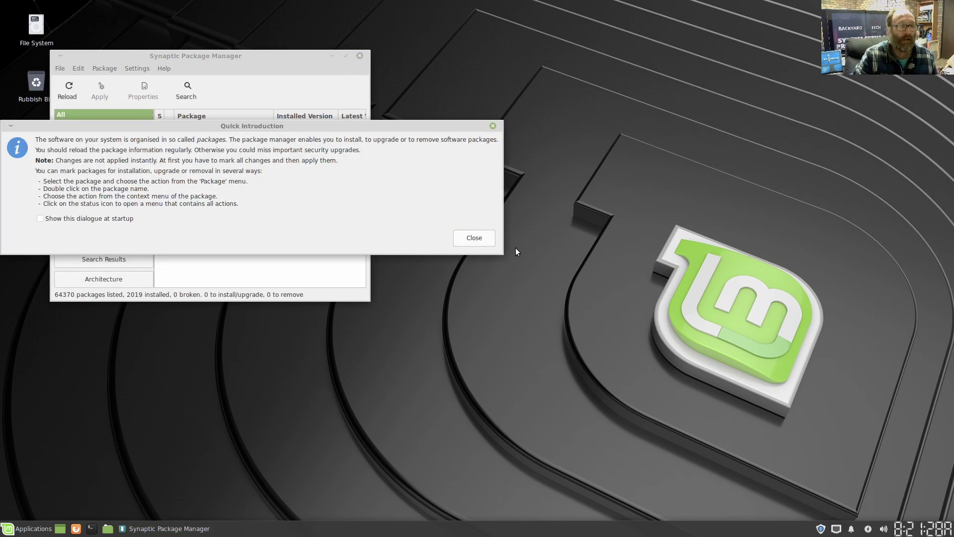
click(462, 243)
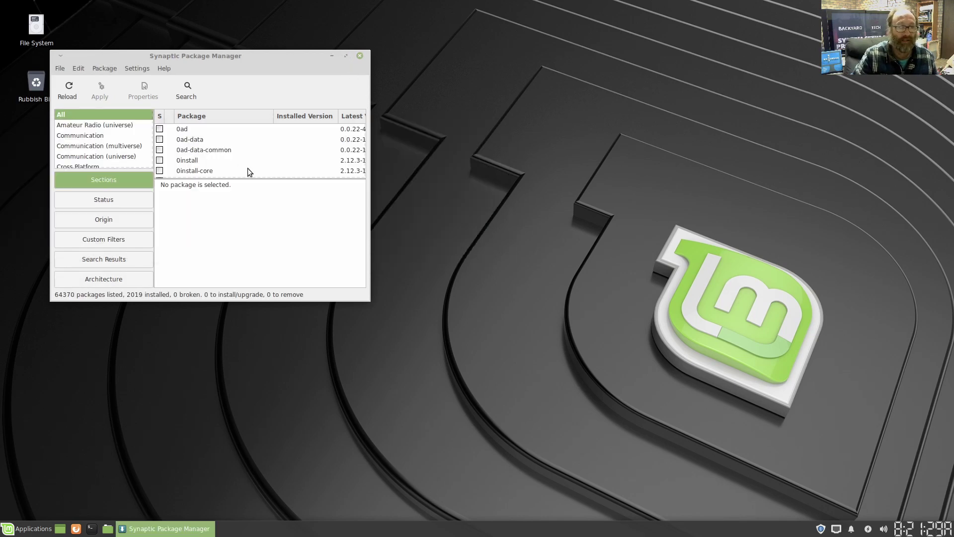
click(362, 54)
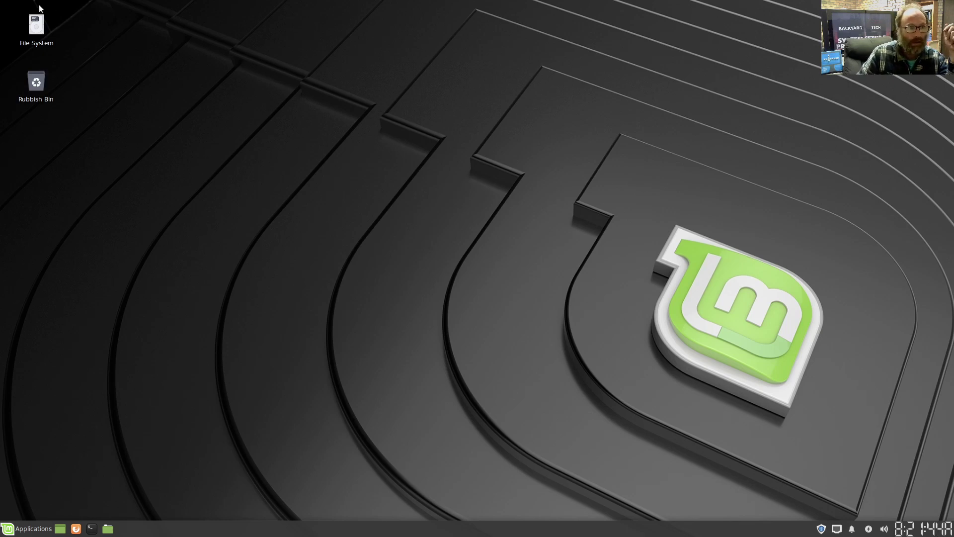
double_click(28, 28)
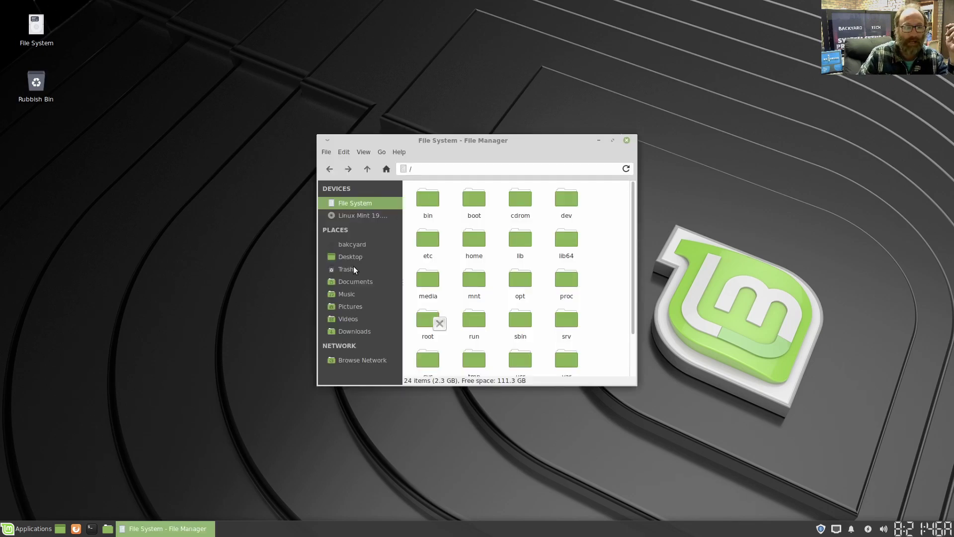
double_click(425, 243)
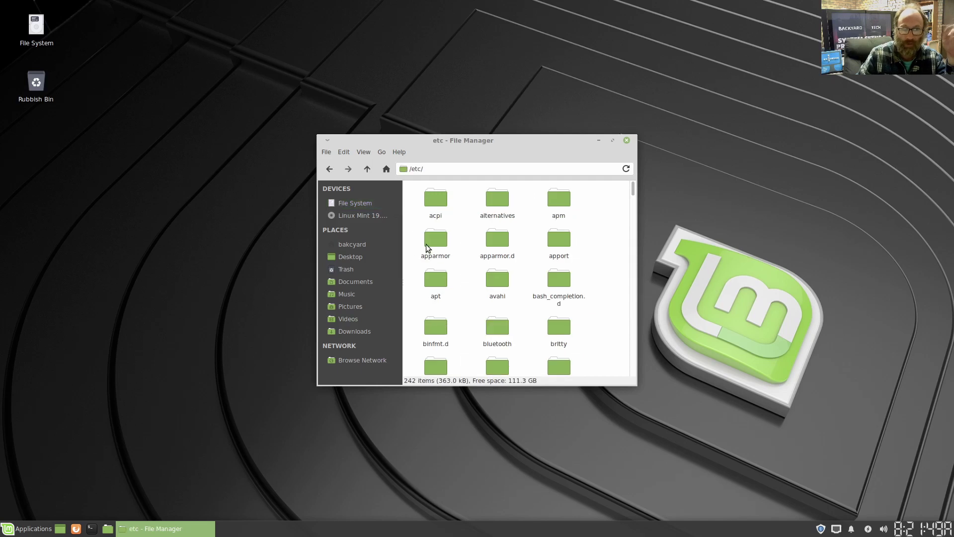
click(612, 140)
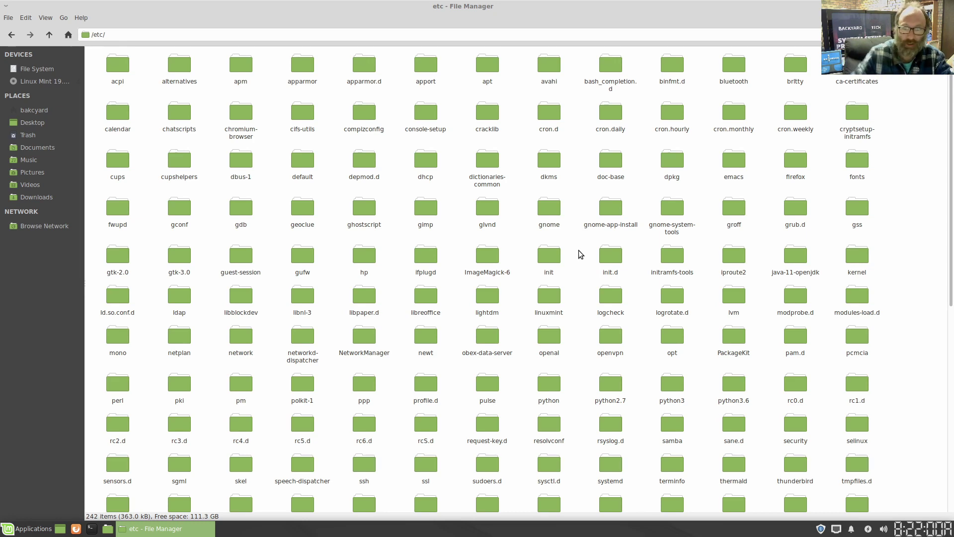
scroll(578, 249, down, 10)
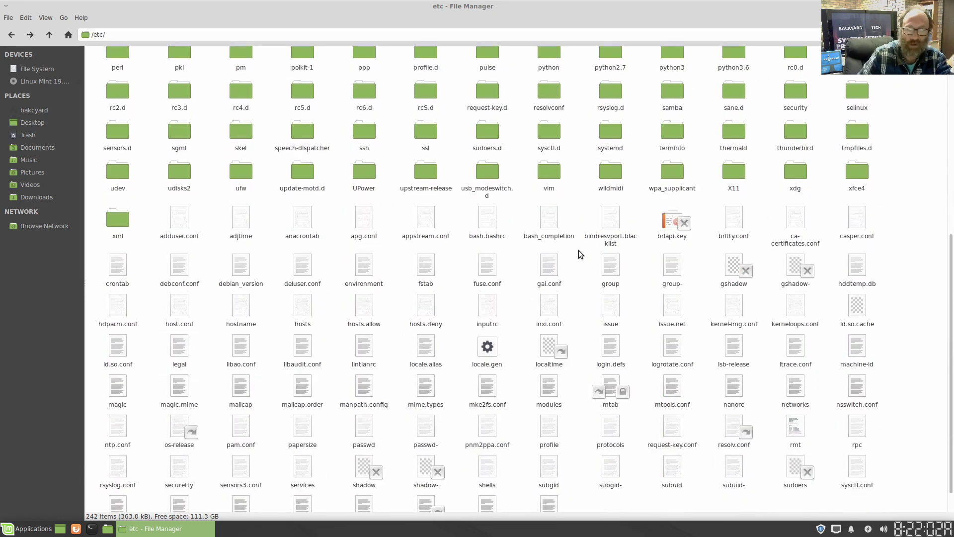
scroll(578, 254, down, 1)
scroll(579, 250, up, 11)
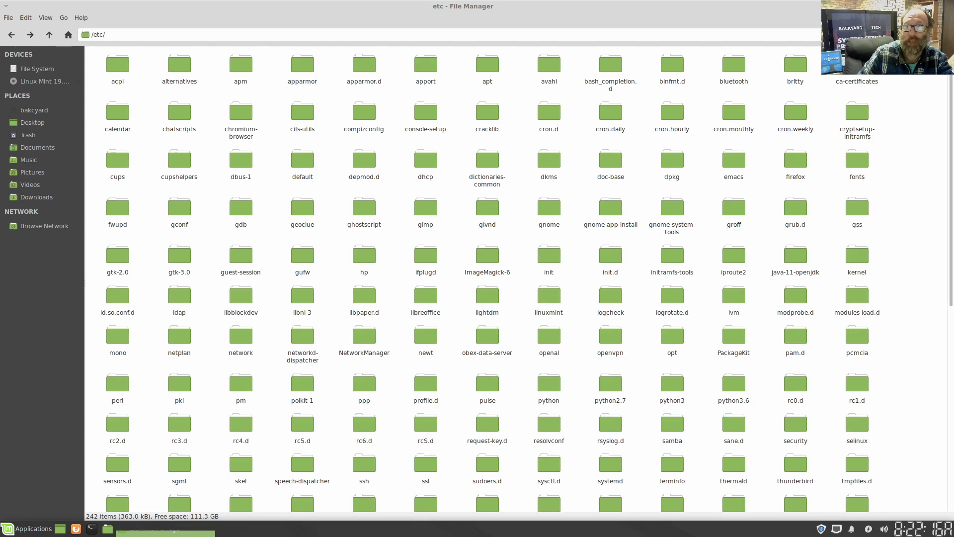
key(ctrl+w)
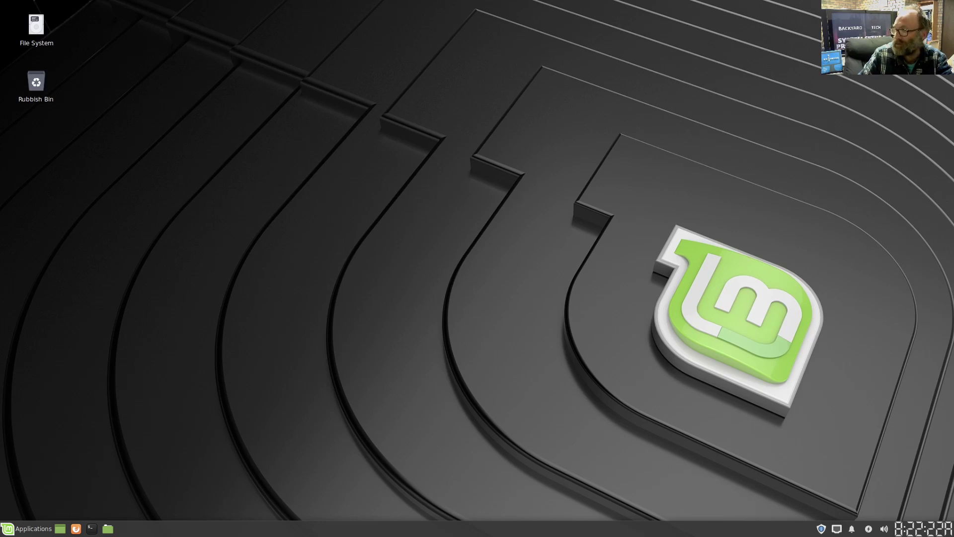
- Open Update Manager from the shield tray icon and dismiss its welcome screen
click(821, 529)
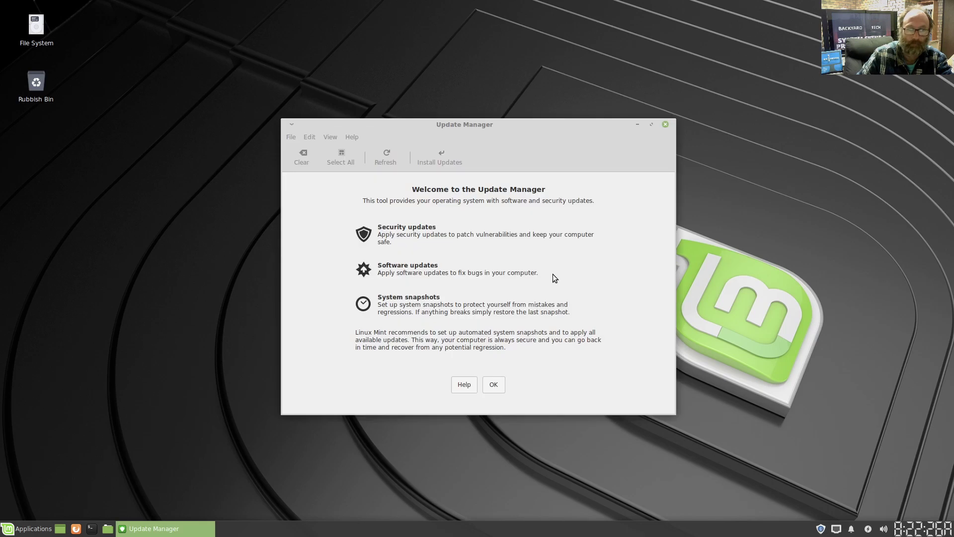
click(492, 386)
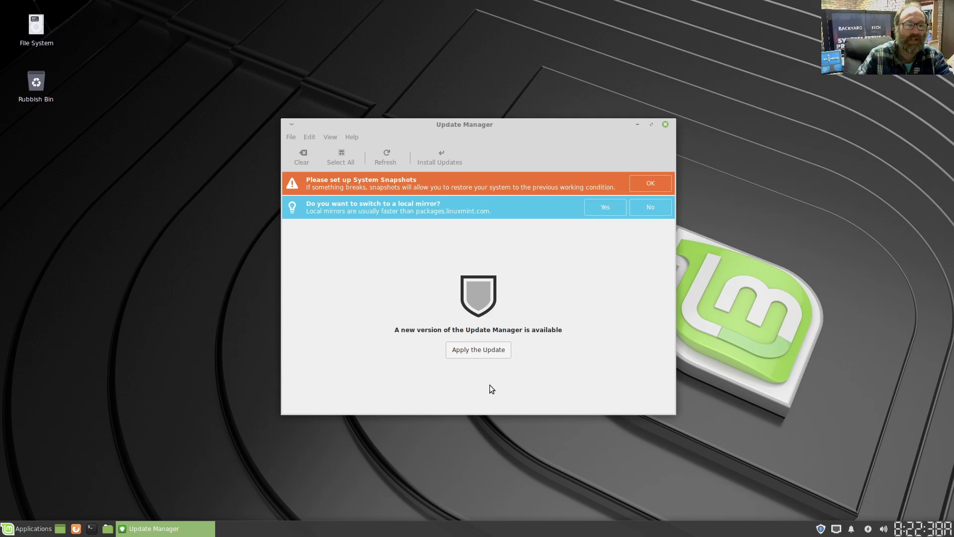
- Accept the local mirror offer, authenticate, and set the Main mirror to EvoWise CDN
click(601, 204)
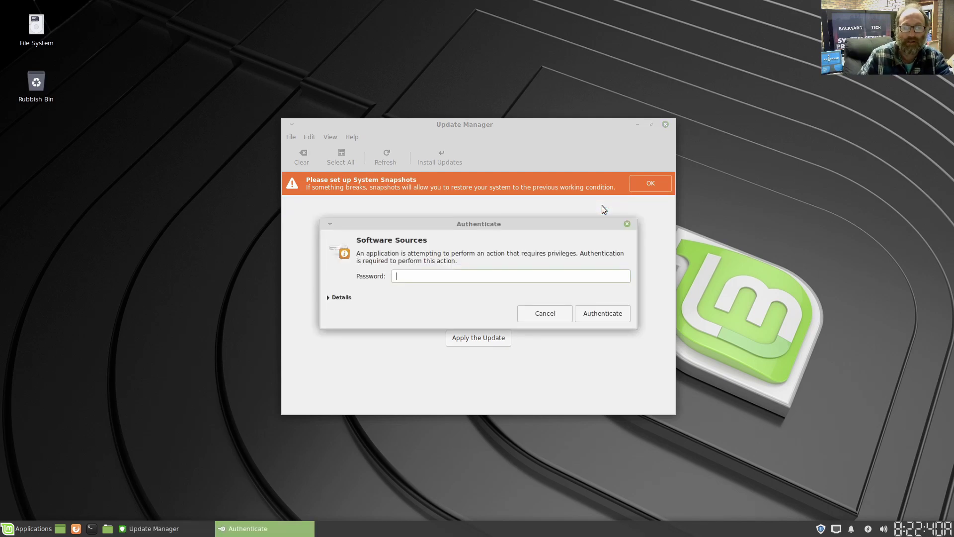
text(••••••)
key(Return)
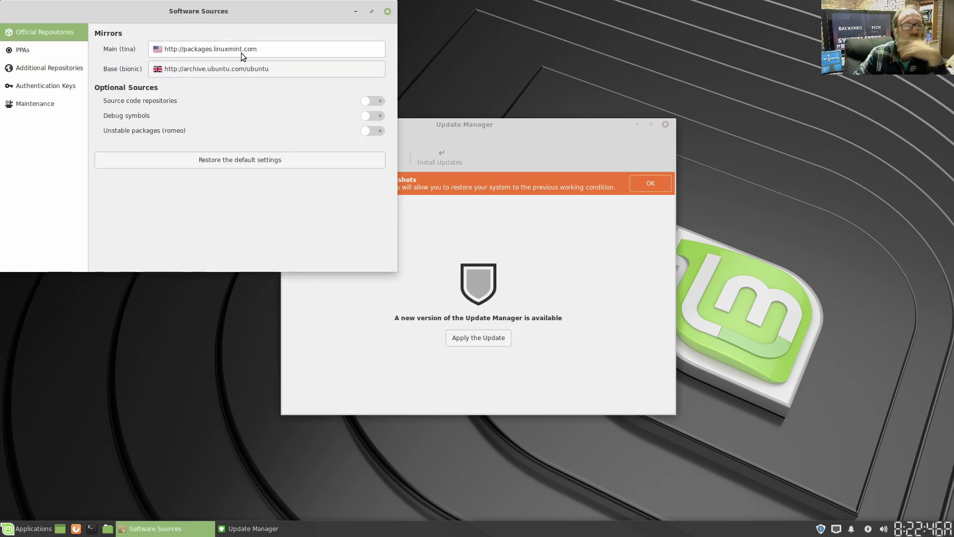
click(241, 52)
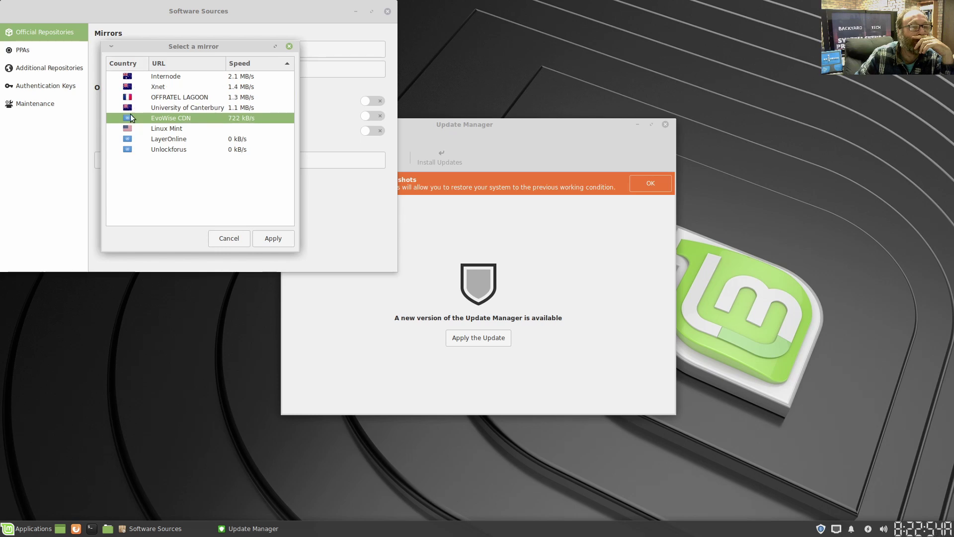
click(258, 239)
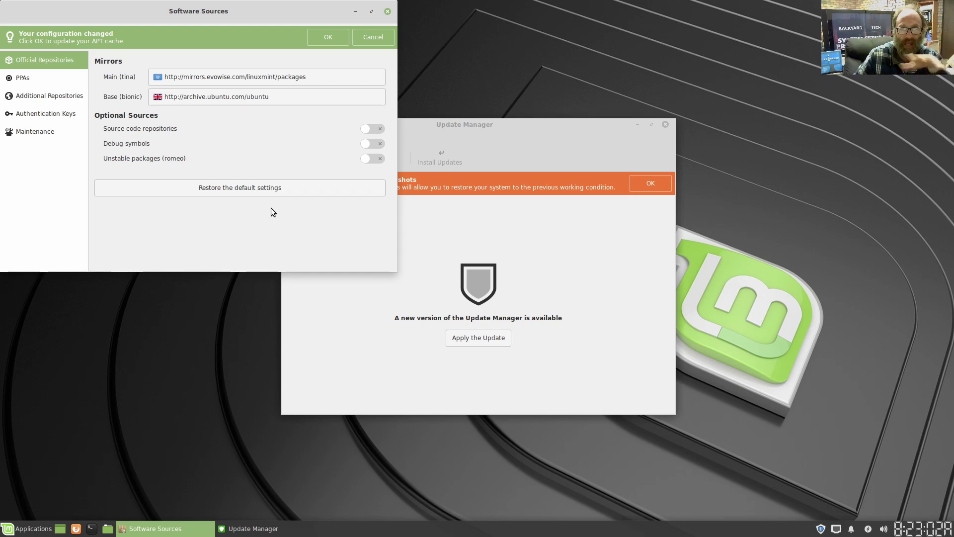
- Set the Base mirror to mirror.as24220.net, refresh the APT cache, and close Software Sources
click(228, 97)
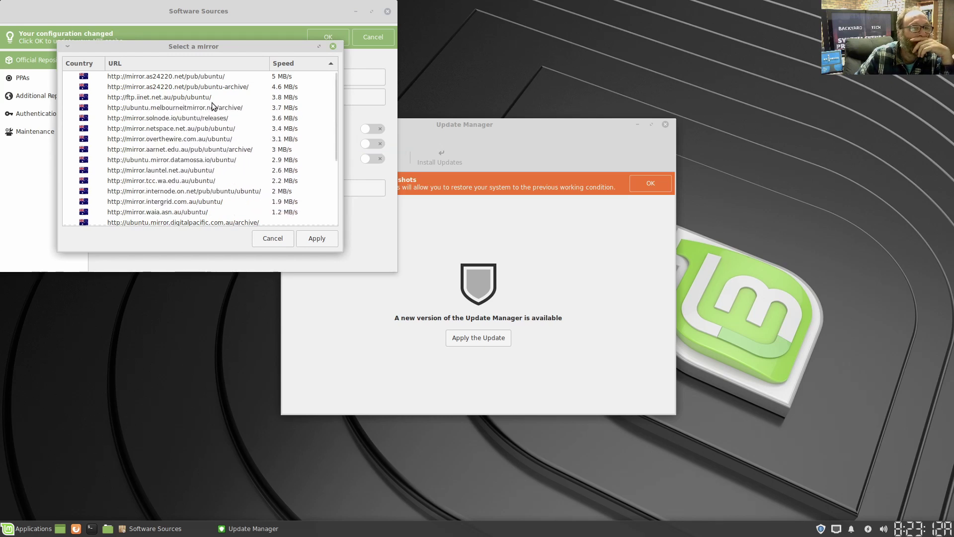
click(138, 78)
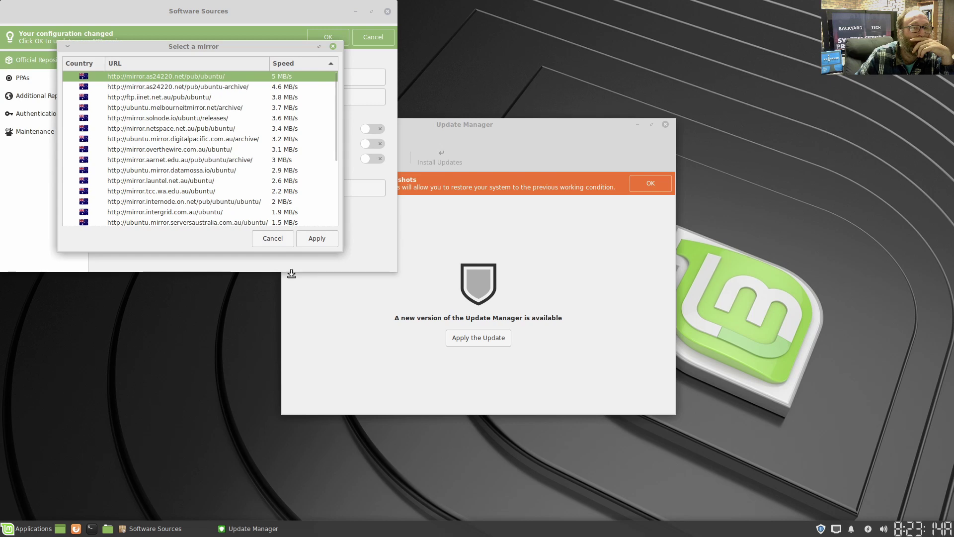
click(317, 240)
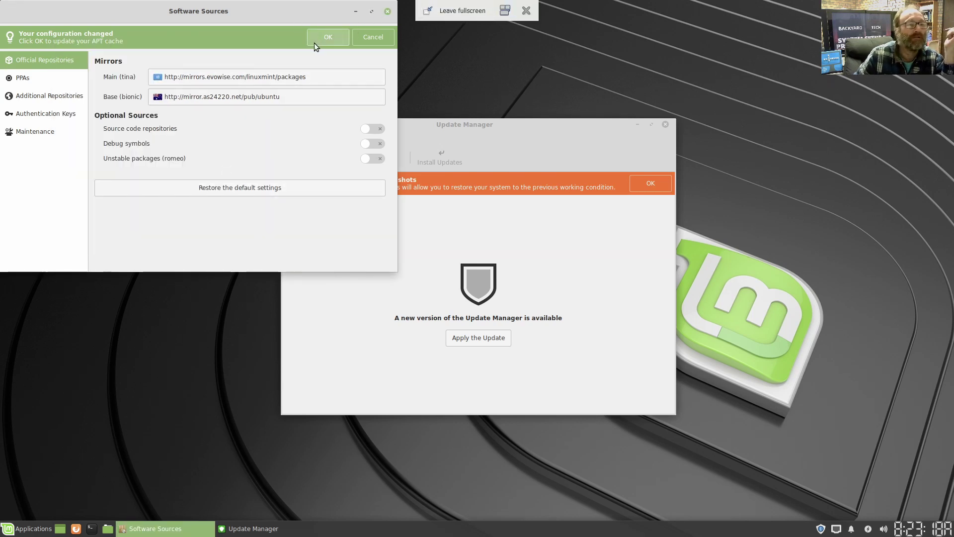
click(326, 32)
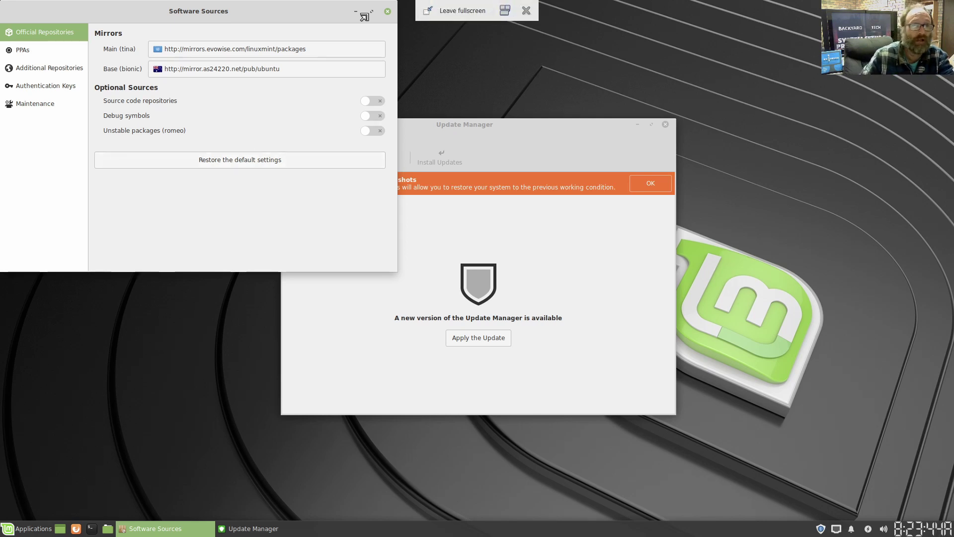
click(388, 11)
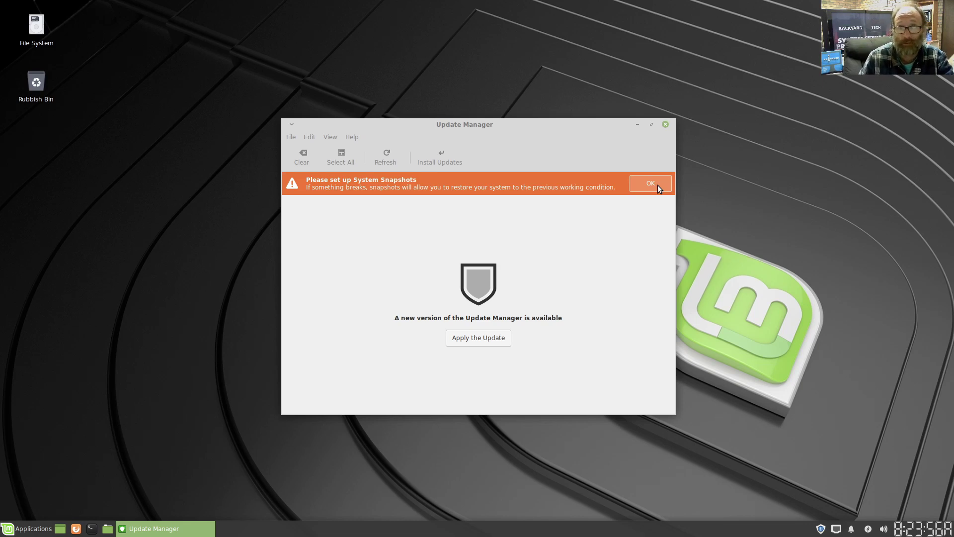
- Dismiss the snapshot warning and apply the Update Manager update, authenticating with the password
click(657, 185)
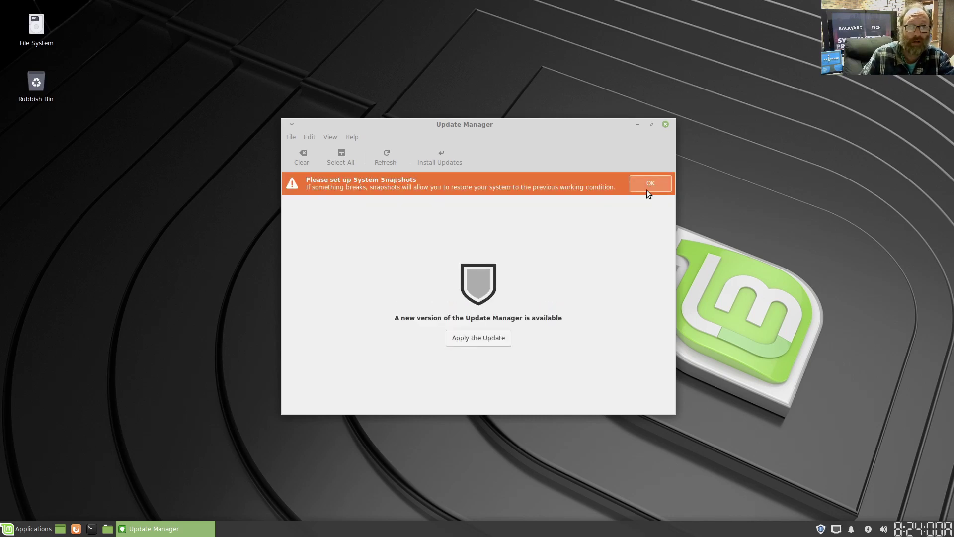
click(489, 338)
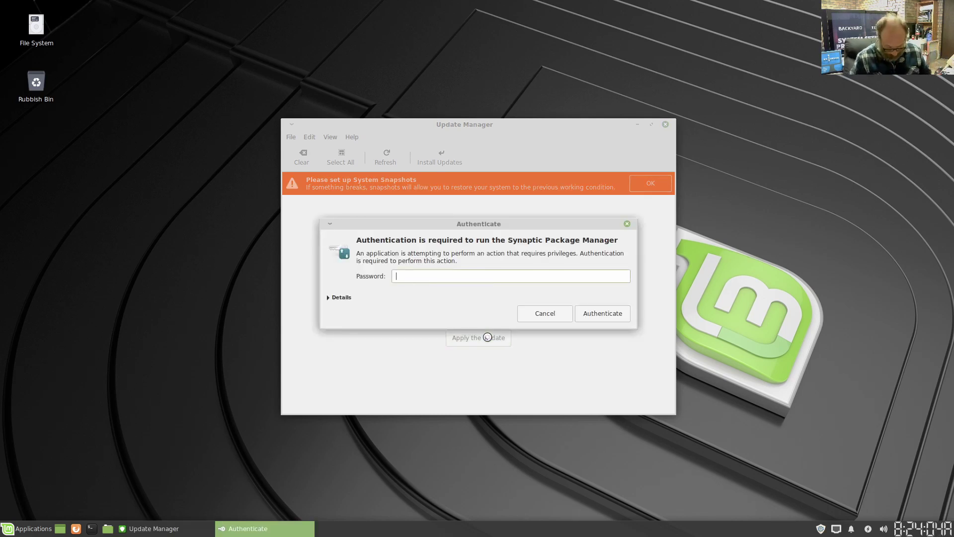
text(*******)
key(Return)
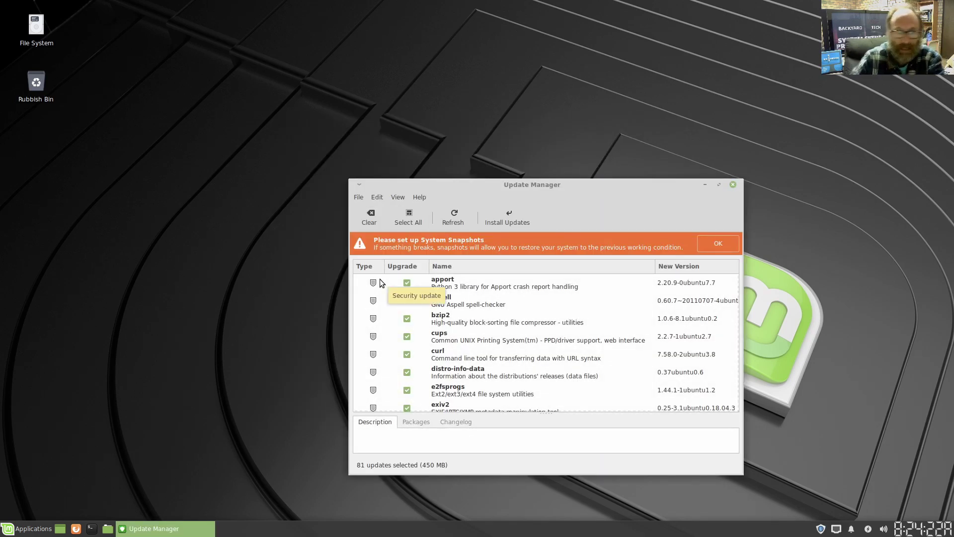
- Scroll through the 81 selected updates, including the linux-4.15.0-65.74 kernel, systemd and timeshift
scroll(463, 292, down, 5)
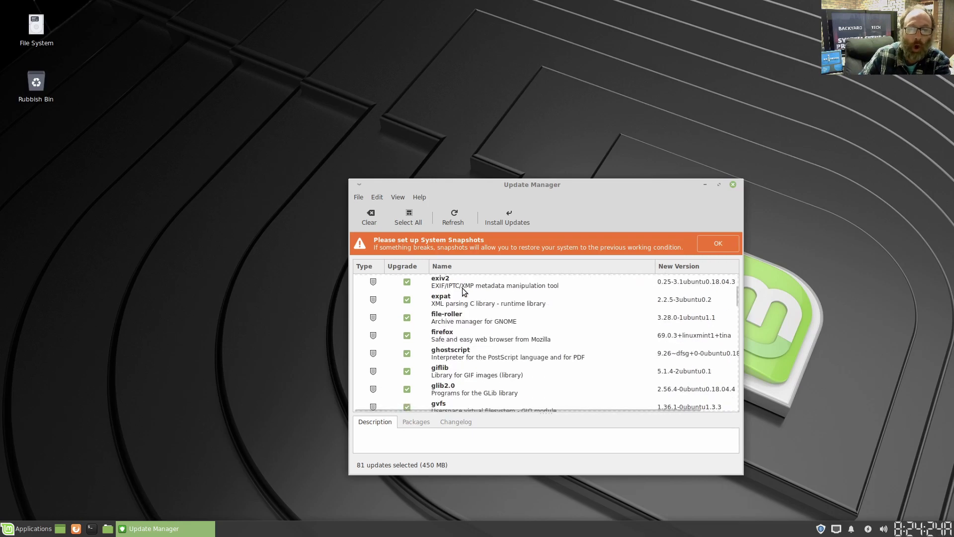
scroll(462, 292, down, 15)
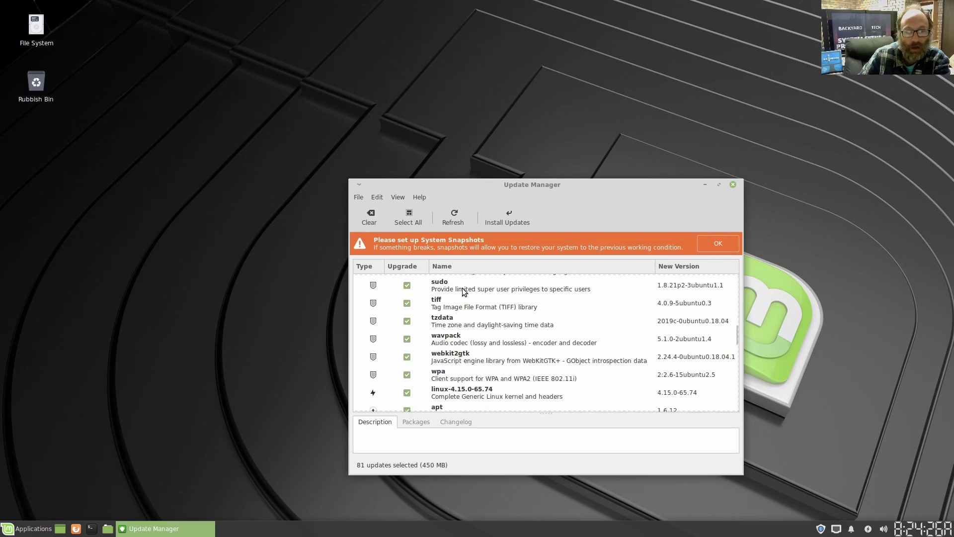
scroll(462, 292, down, 15)
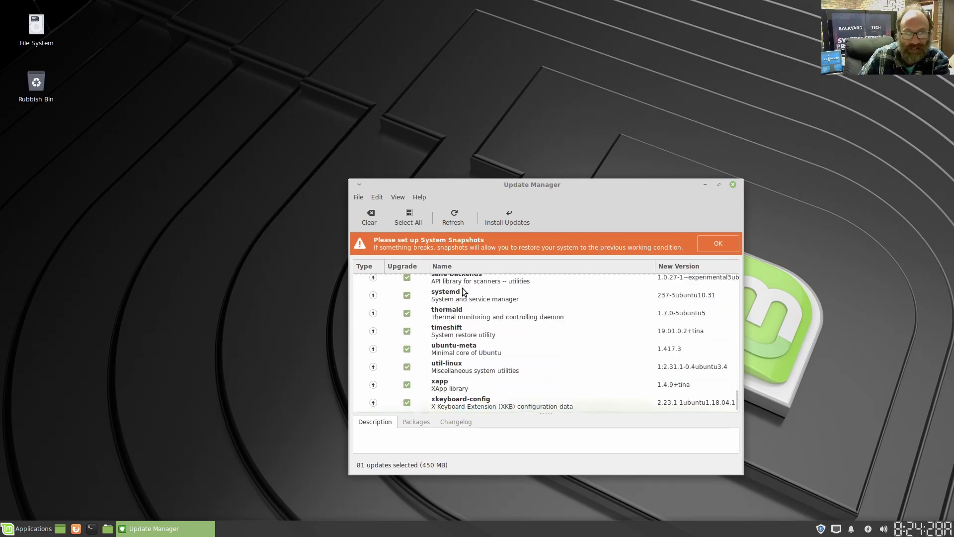